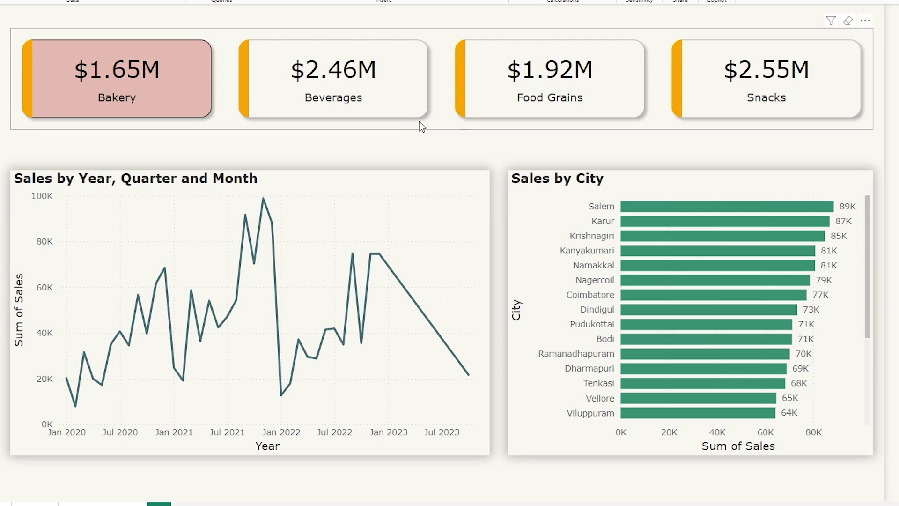
Filter the sales charts with the Food Grains and Bakery category cards in turn and compare the results.
click(532, 94)
click(142, 108)
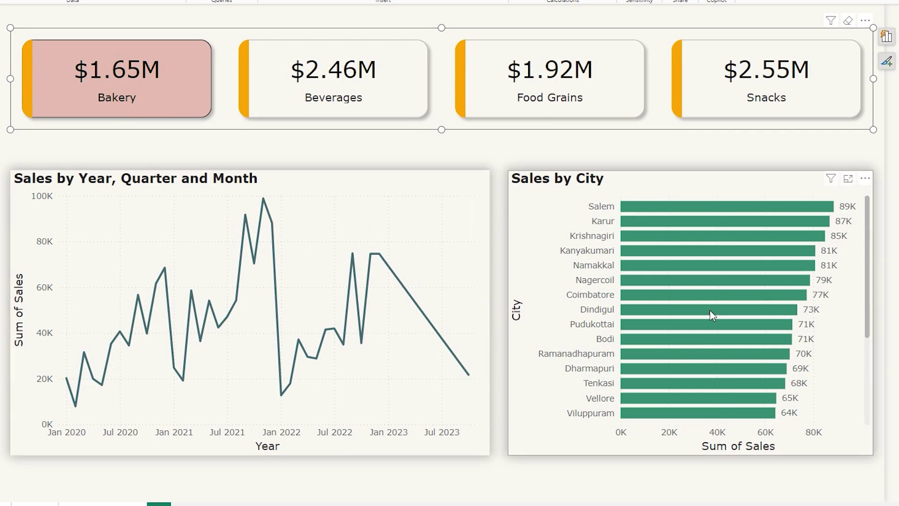
mouse_move(709, 313)
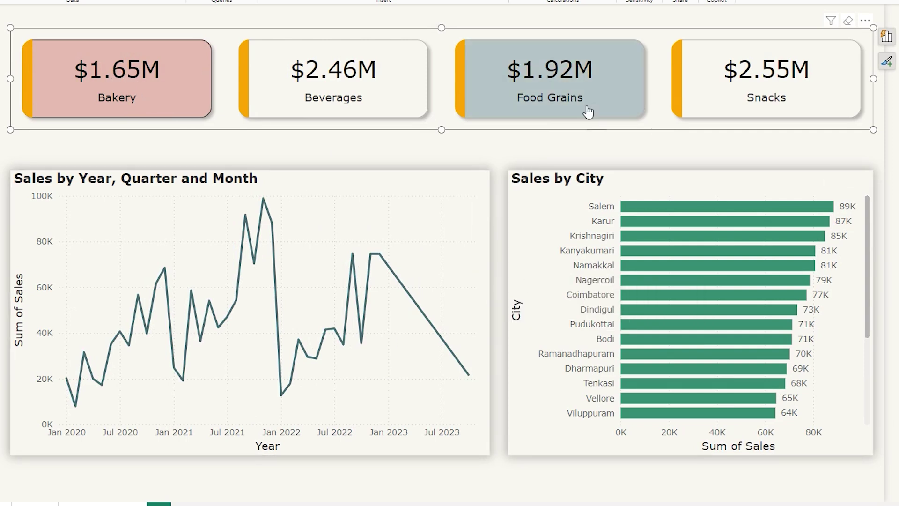
click(575, 97)
mouse_move(302, 317)
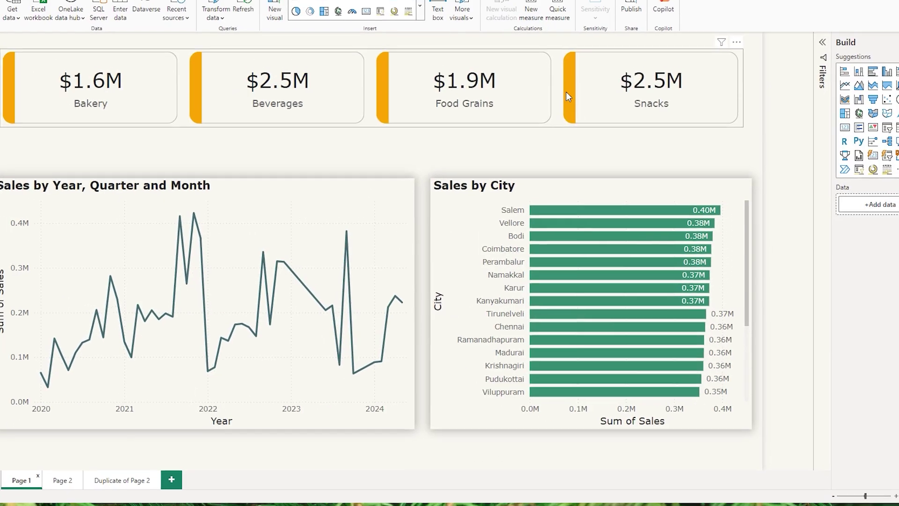
On the Duplicate of Page 2 page, move the category sales cards down over the charts to free the space above.
click(659, 126)
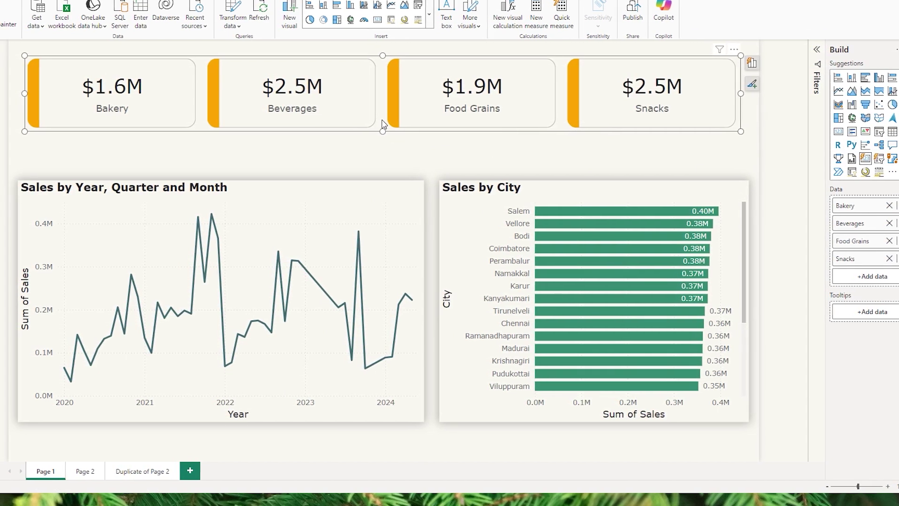
click(158, 470)
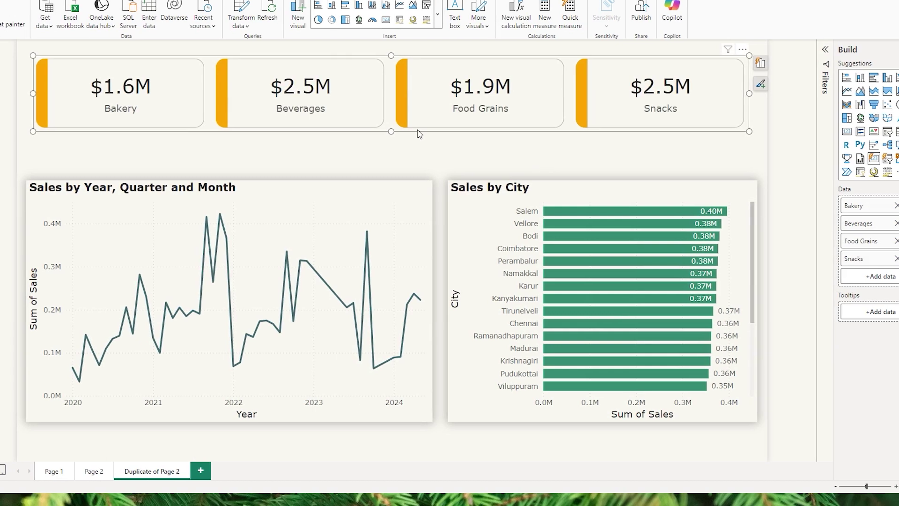
drag(416, 135, 427, 255)
click(238, 111)
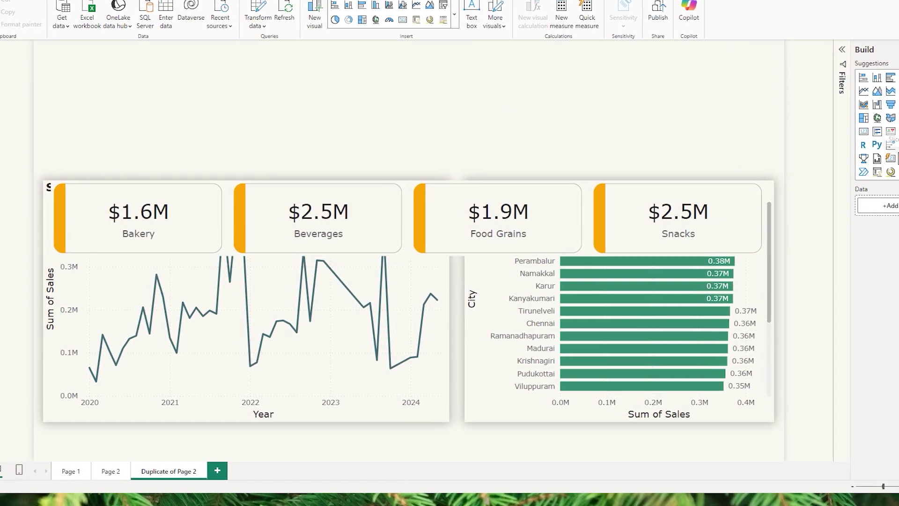
Insert a button slicer in the free space above the cards and assign the Category field to it.
click(441, 19)
drag(313, 281, 297, 124)
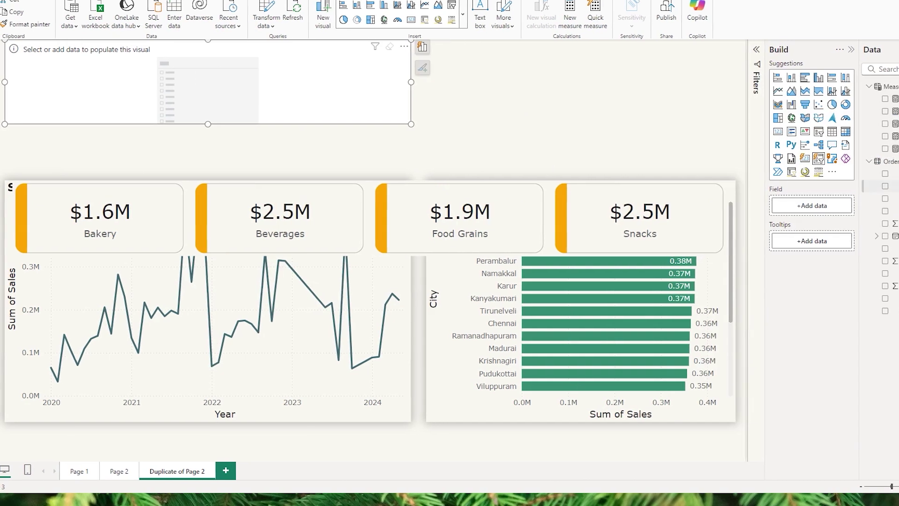
click(889, 174)
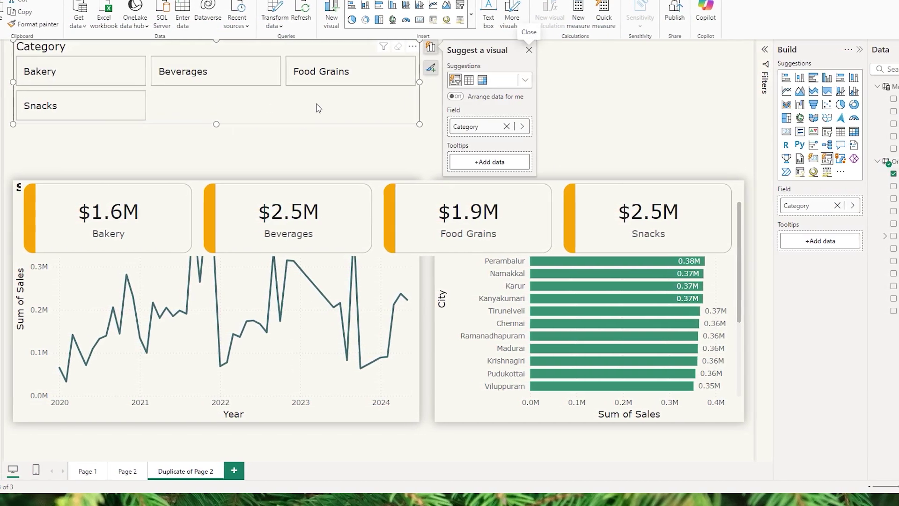
Widen the Category slicer to span the area above both charts and turn off its title.
drag(417, 109, 669, 111)
drag(487, 114, 527, 136)
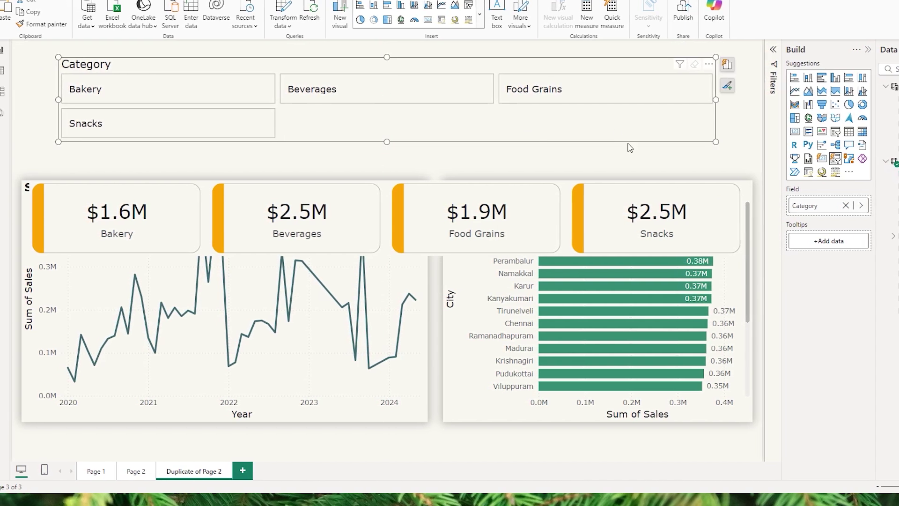
click(729, 85)
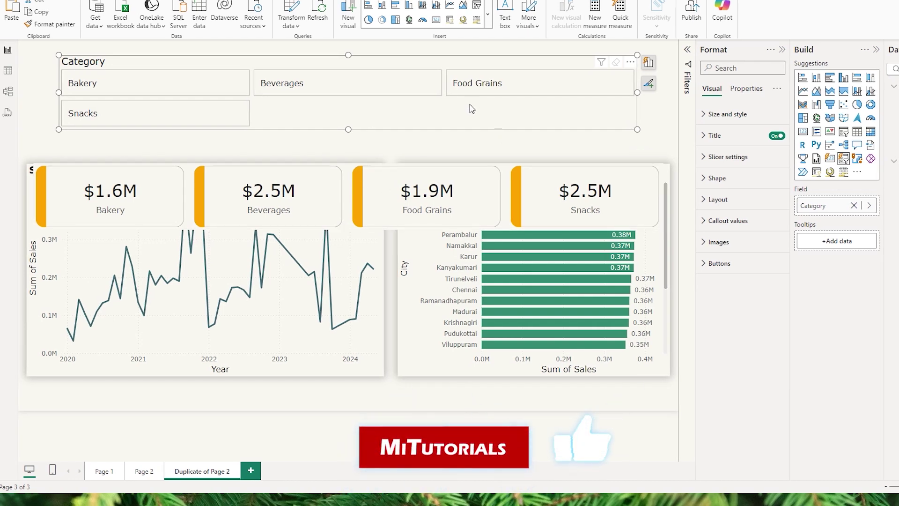
click(777, 135)
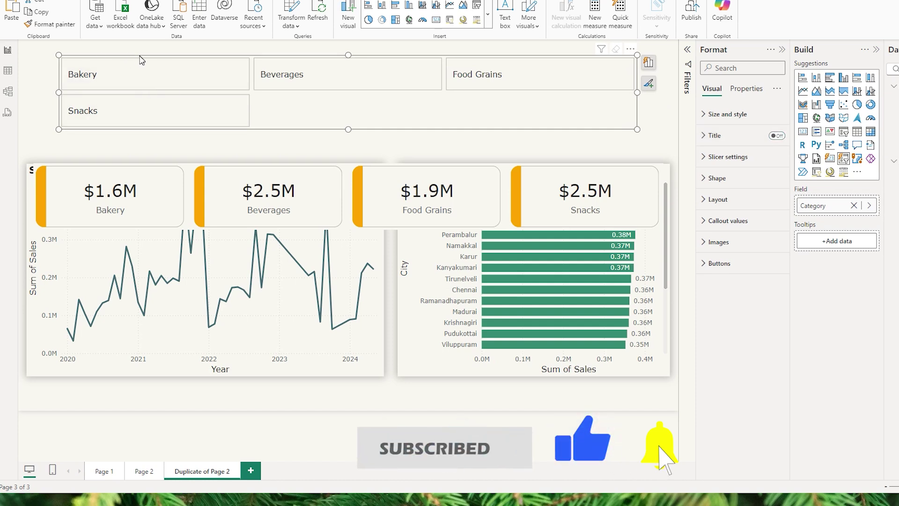
Set the slicer button shape to Rounded Rectangle with 15 px rounded corners.
click(709, 185)
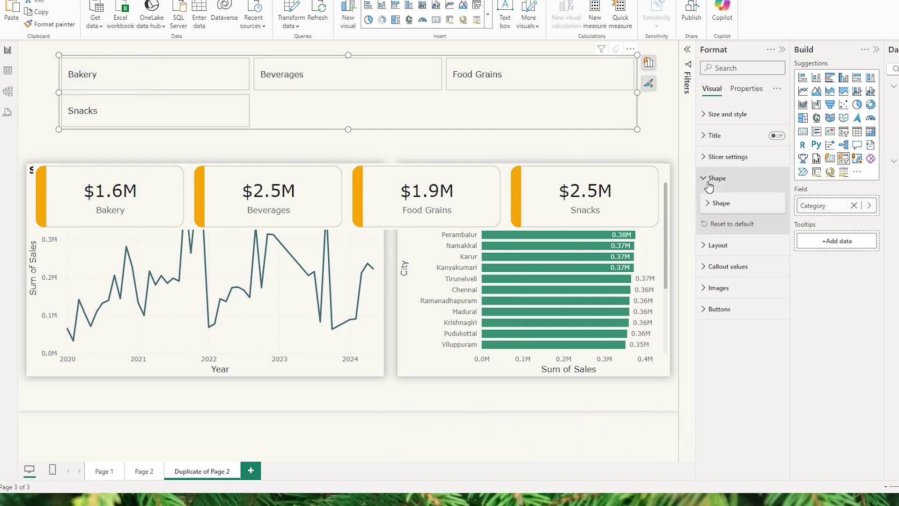
click(717, 203)
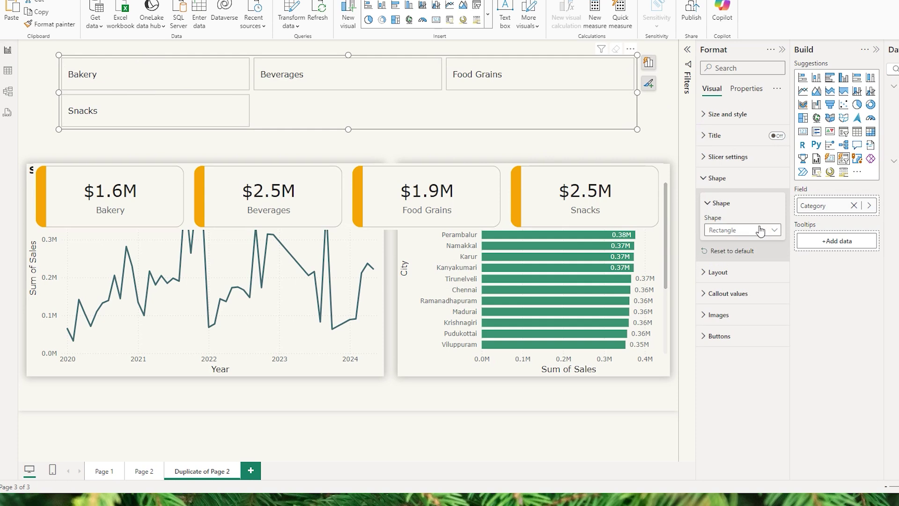
click(737, 230)
click(747, 256)
click(712, 261)
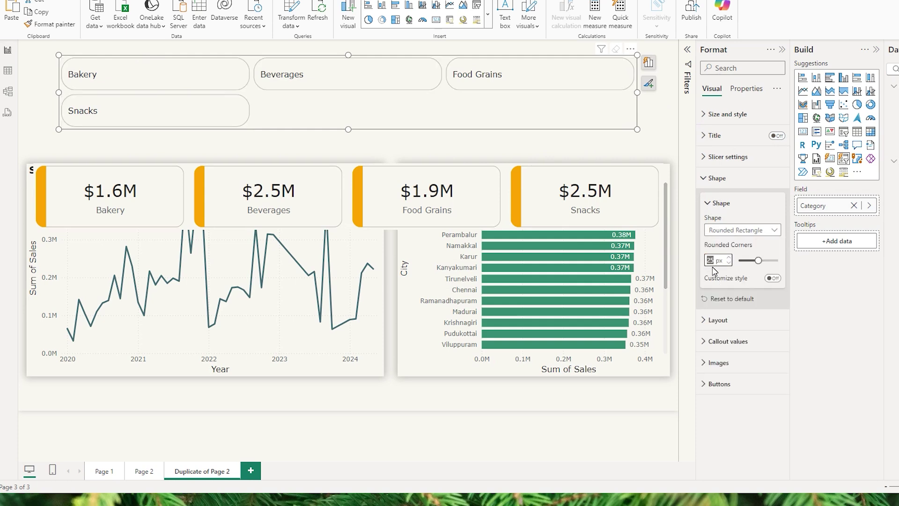
text(15)
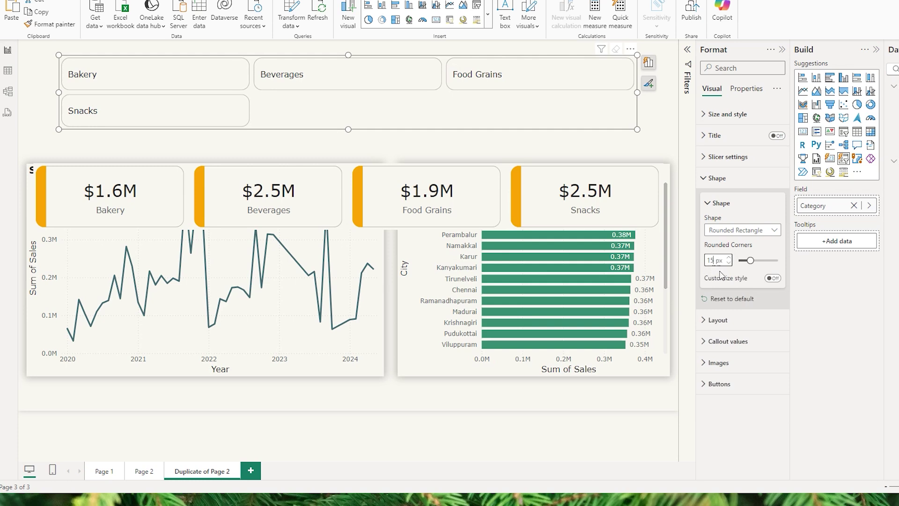
click(709, 181)
Set the slicer layout to a maximum of 1 row and 4 columns, with 15 px of space between buttons.
click(711, 200)
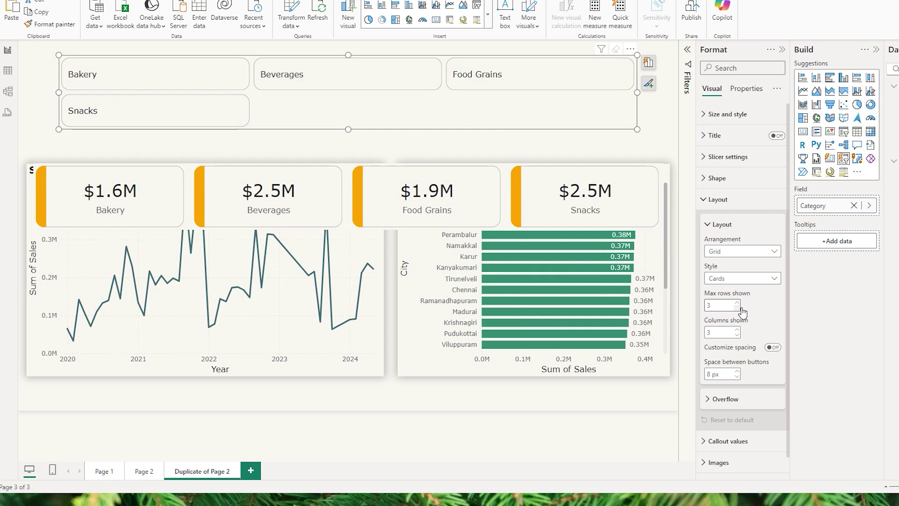
double_click(723, 307)
text(1)
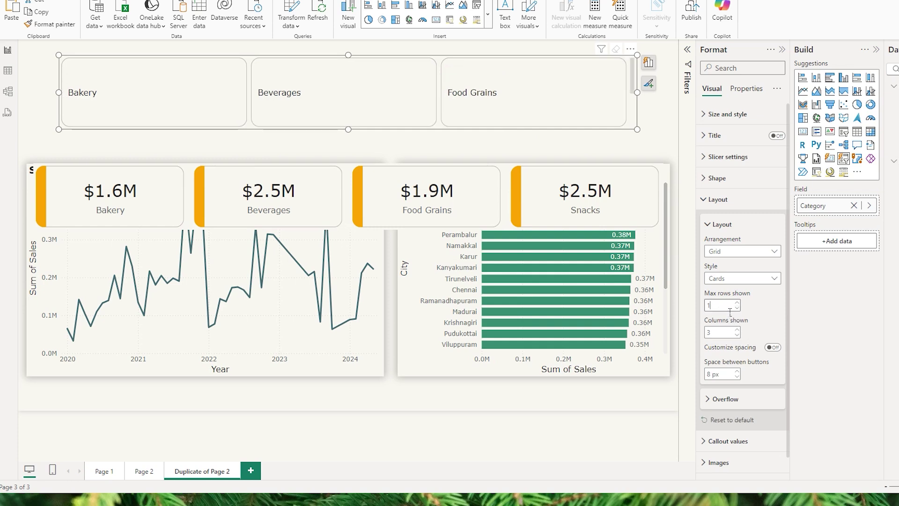
click(737, 329)
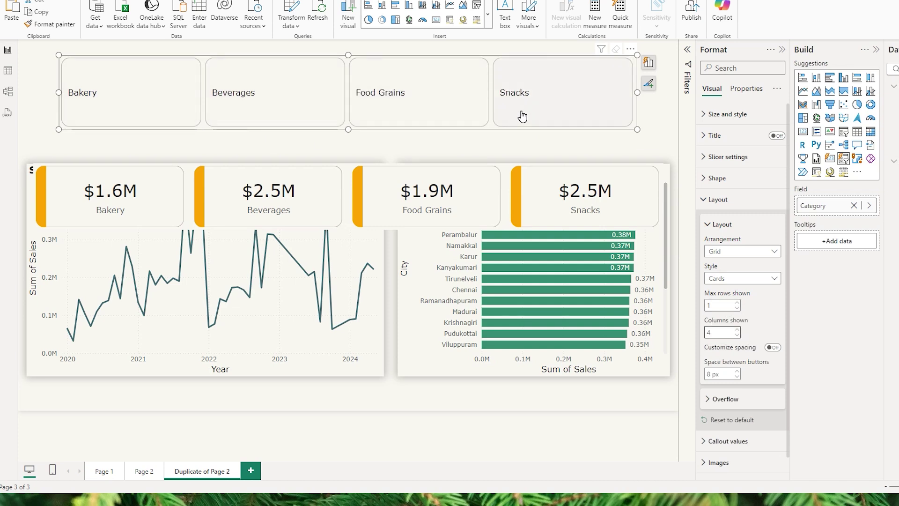
click(710, 374)
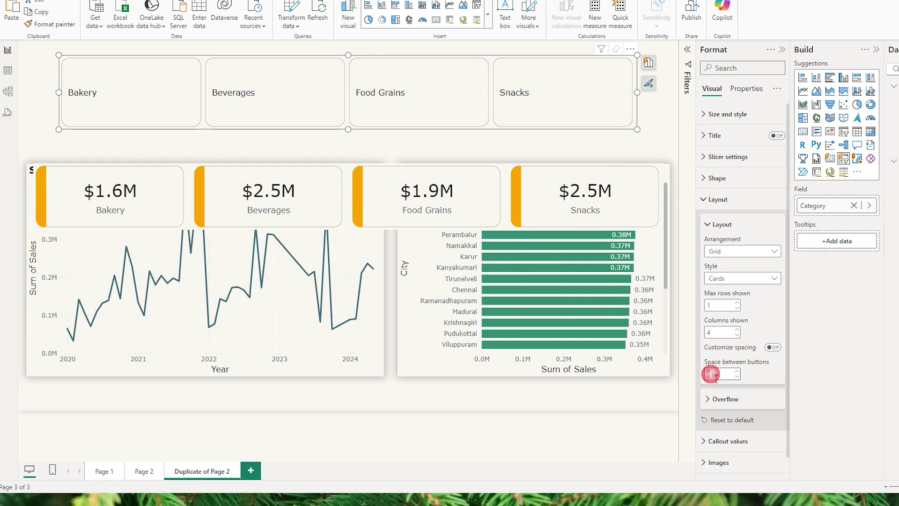
text(15)
key(Tab)
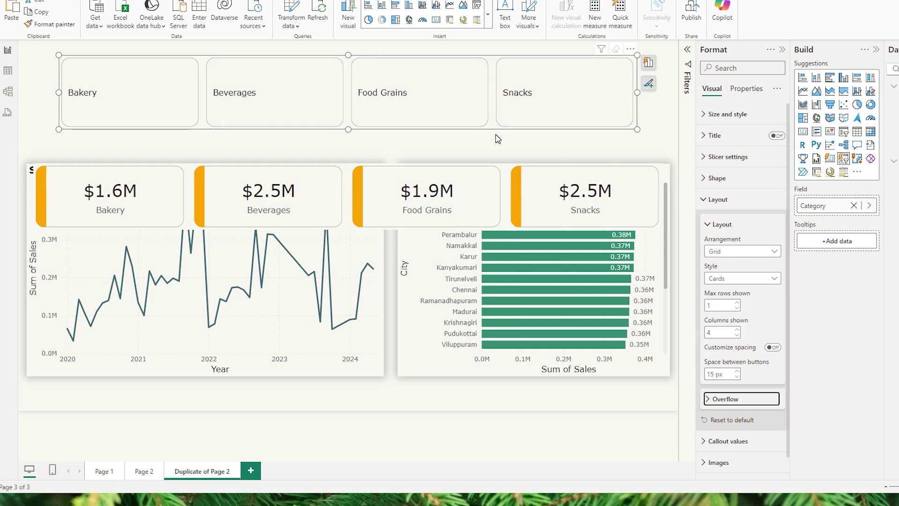
click(716, 199)
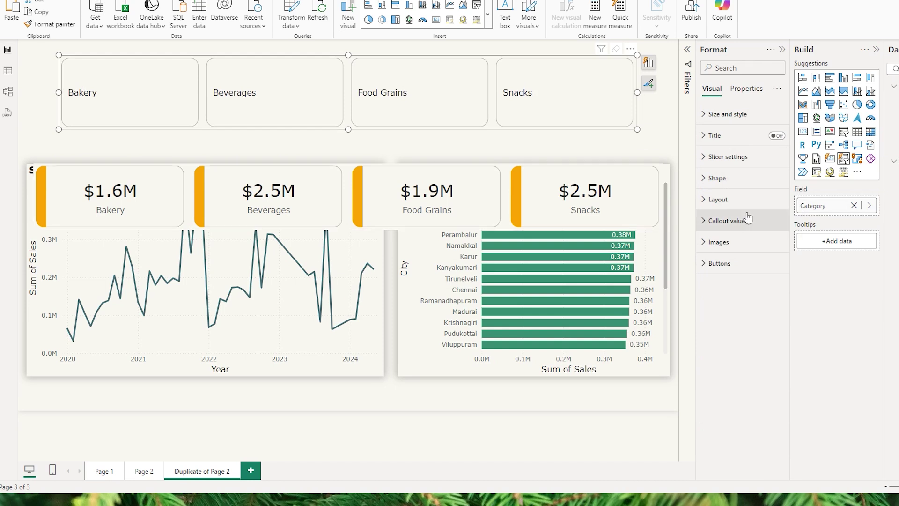
In the slicer's callout value settings, try hiding the category values and restore them.
click(705, 200)
click(707, 201)
click(710, 223)
scroll(739, 145, down, 3)
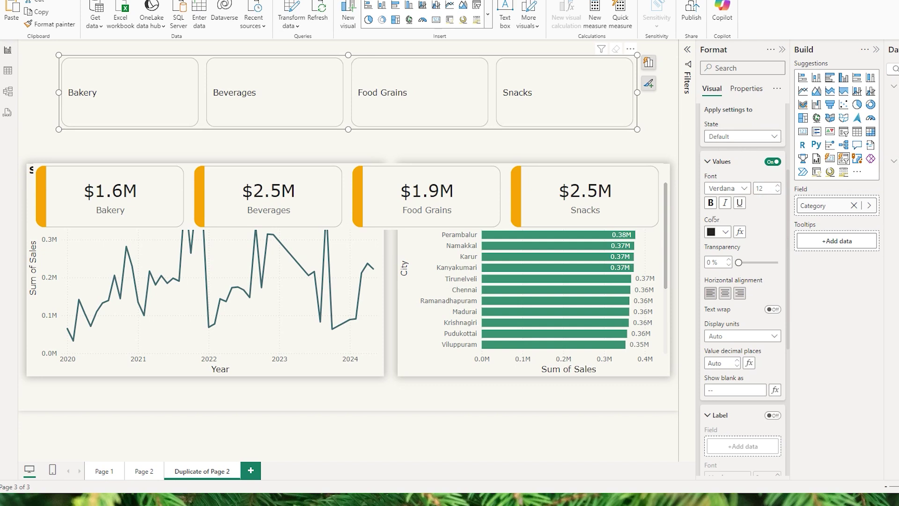
click(773, 163)
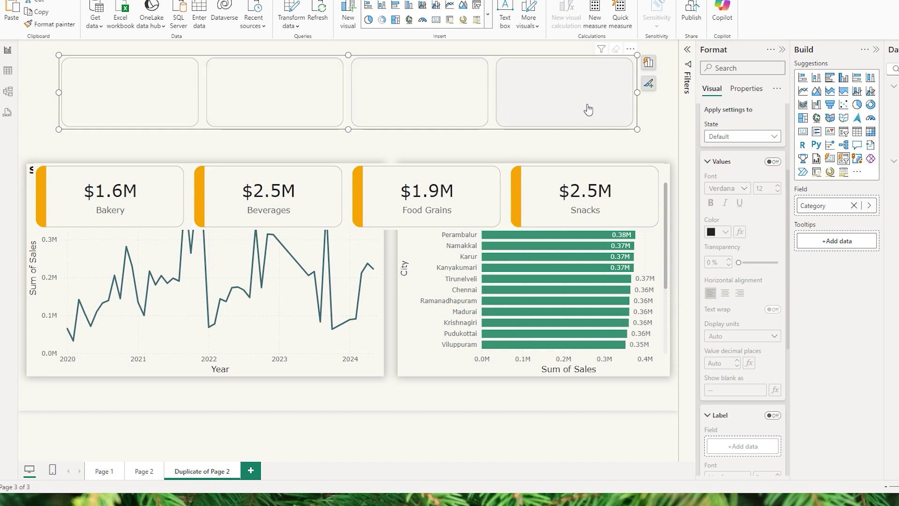
click(773, 163)
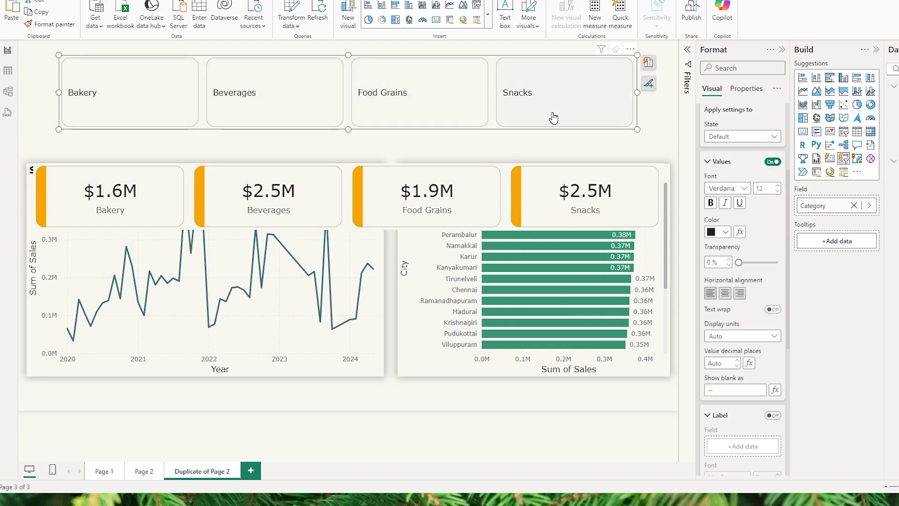
Turn on the slicer's callout label and use the Total Sales measure from Measures_Table as its field.
scroll(763, 203, down, 5)
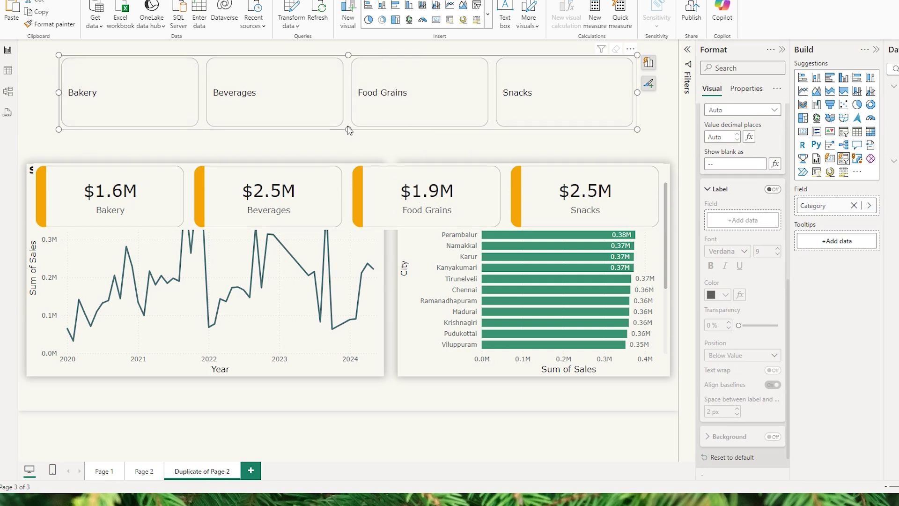
click(773, 190)
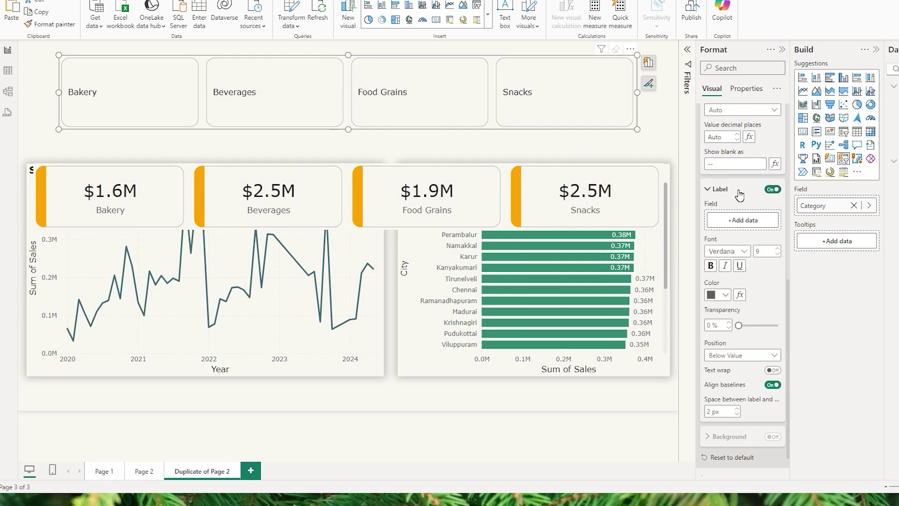
click(742, 221)
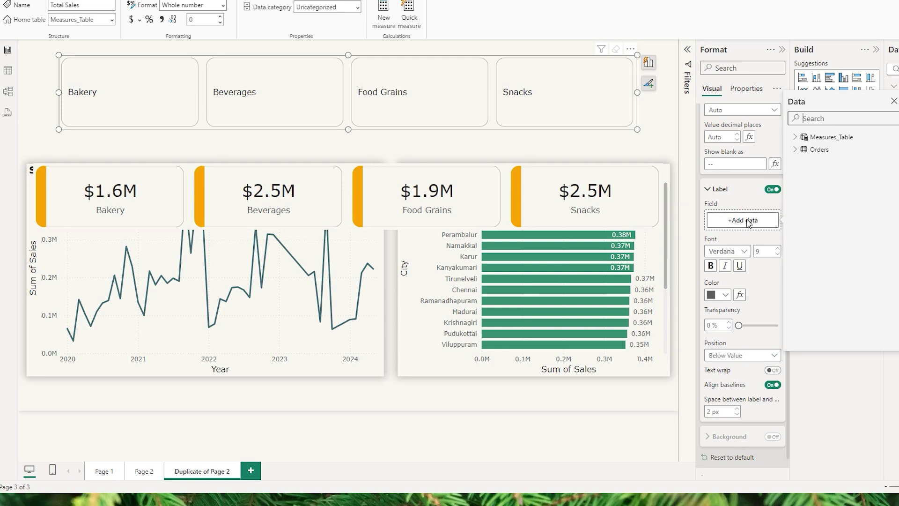
click(795, 137)
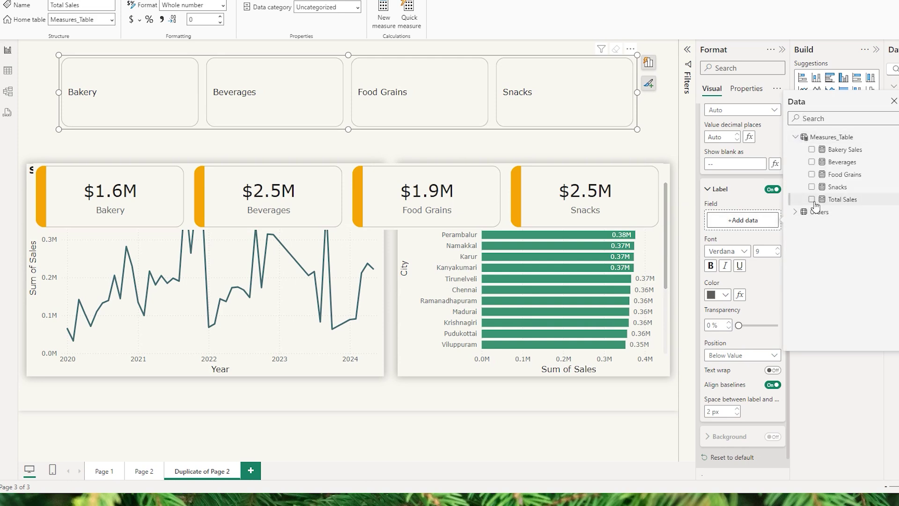
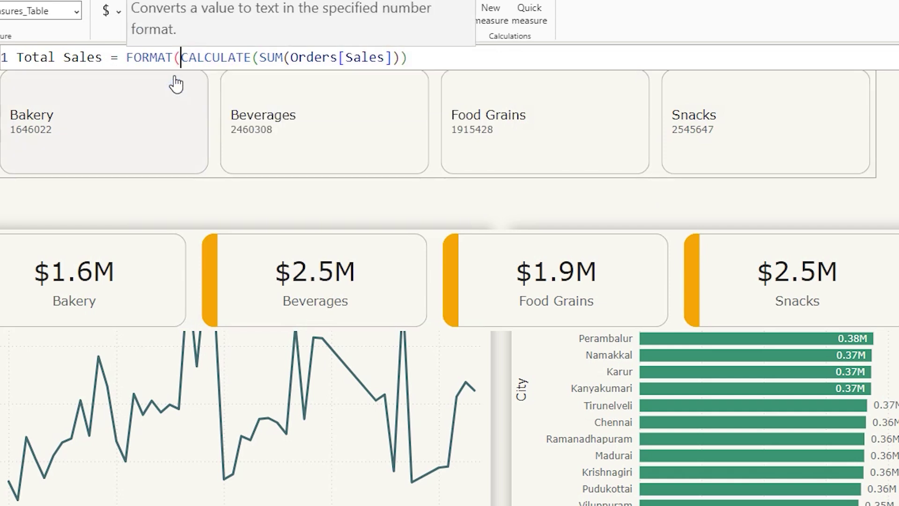
Complete the Total Sales measure's FORMAT function with the format string "0,,.00" and commit the formula.
click(452, 67)
text(,)
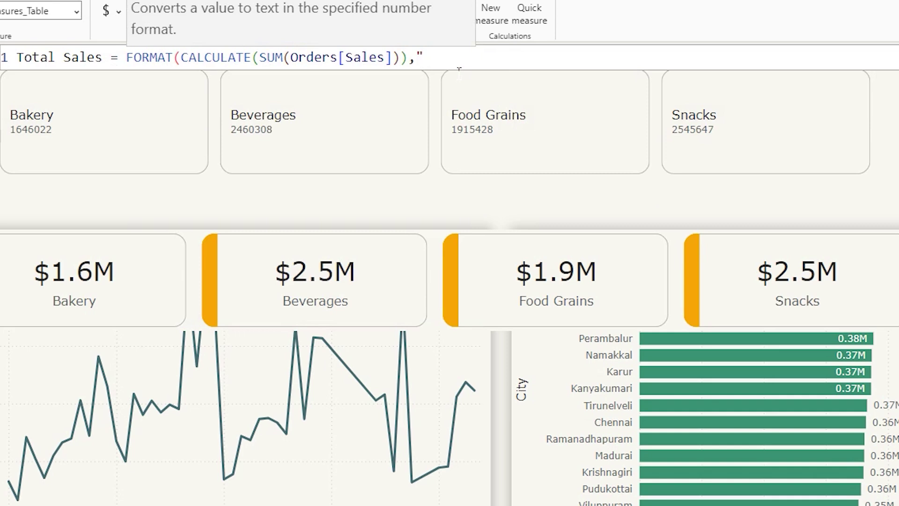
text("0,)
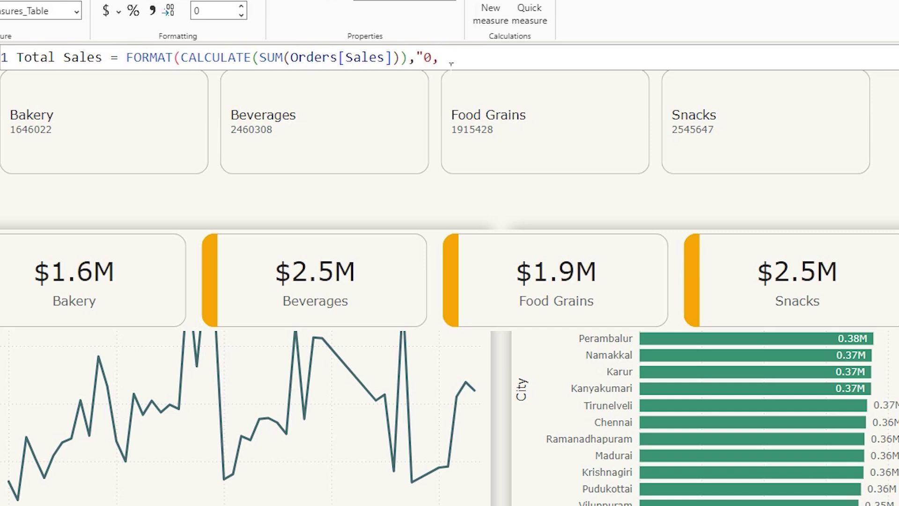
text(,.00)
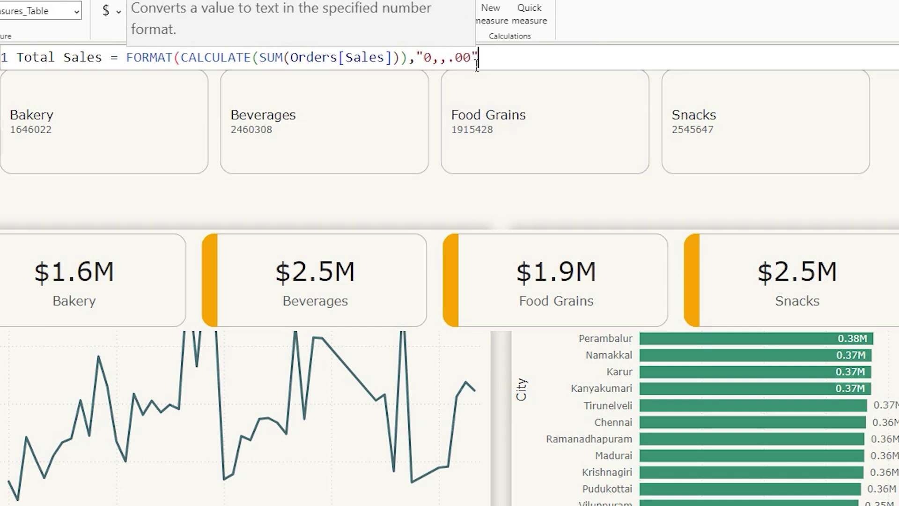
text())
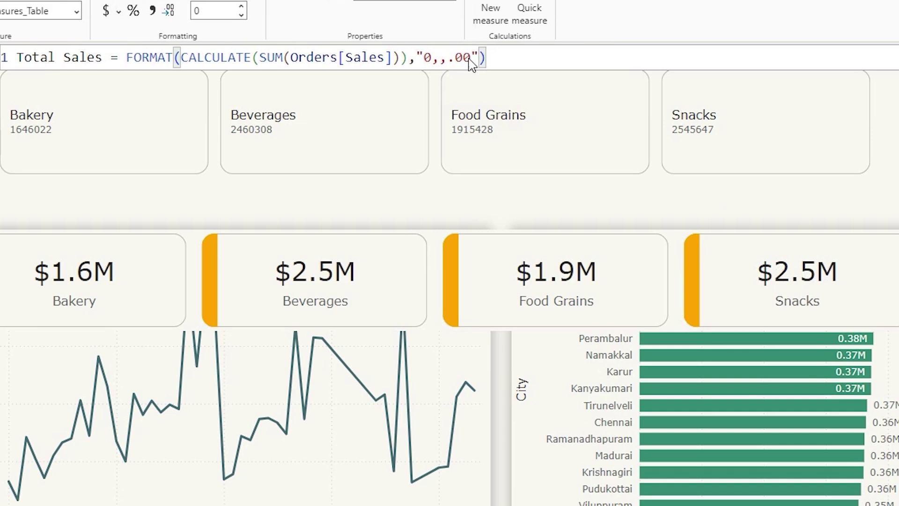
key(Return)
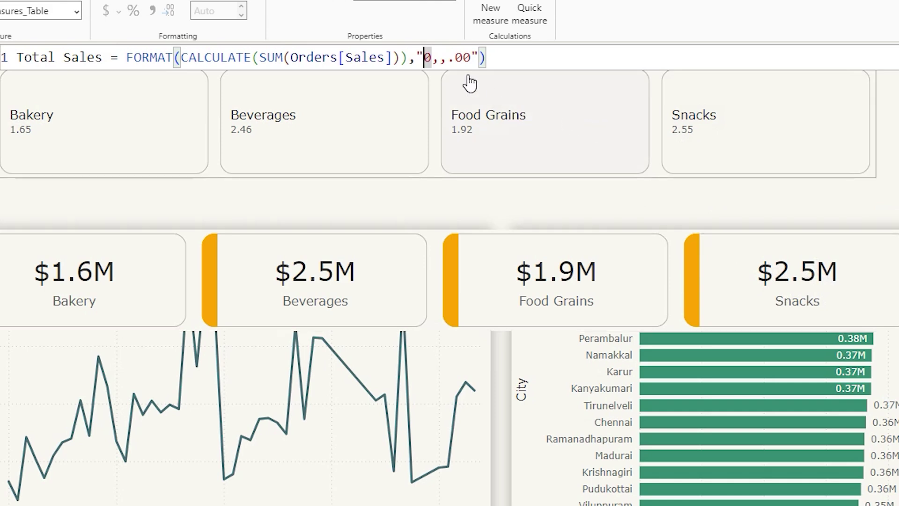
Change the Total Sales measure's format string to "$0,,.00M" and commit the formula.
text($)
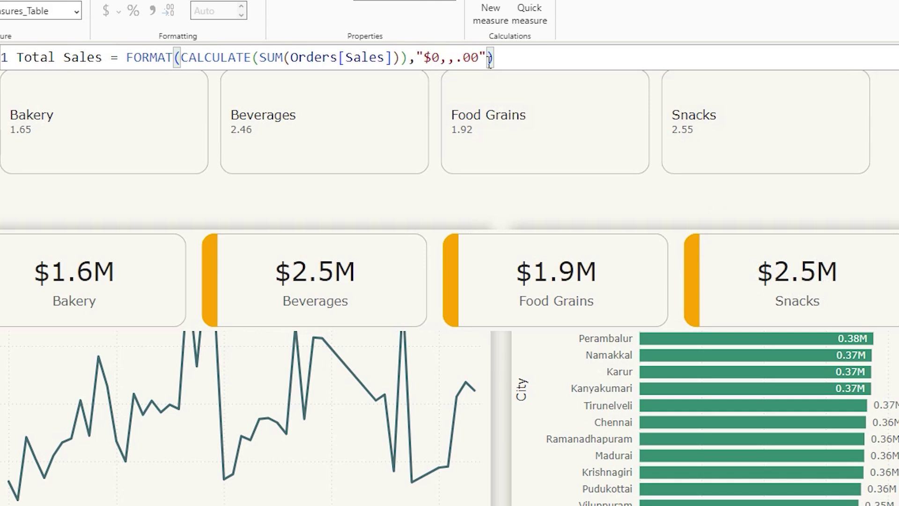
key(shift+Left)
key(shift+Left)
key(shift+Left)
text(M)
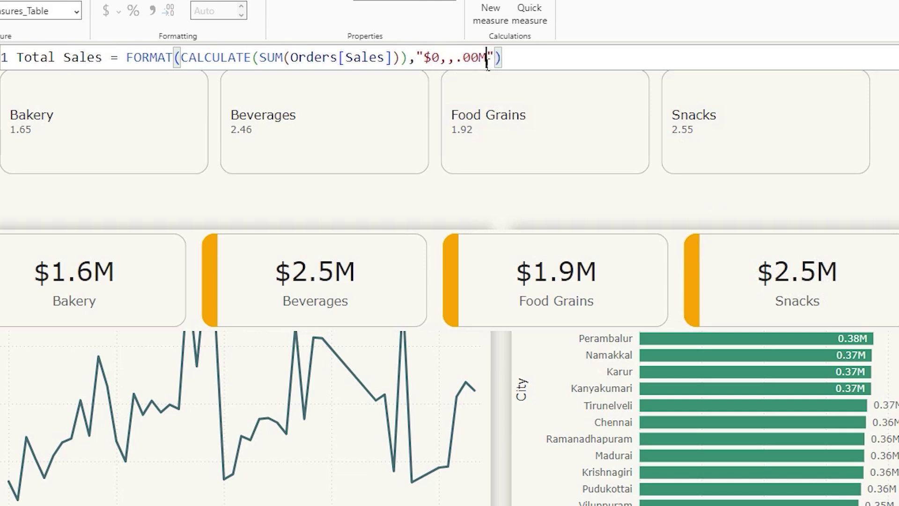
key(Return)
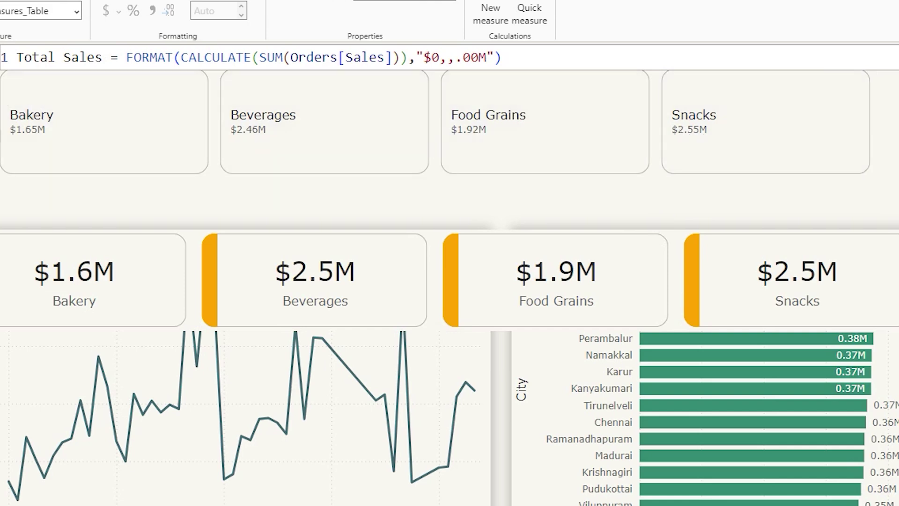
Position the slicer's callout label above the value and set the space between label and value to 5 px.
click(654, 80)
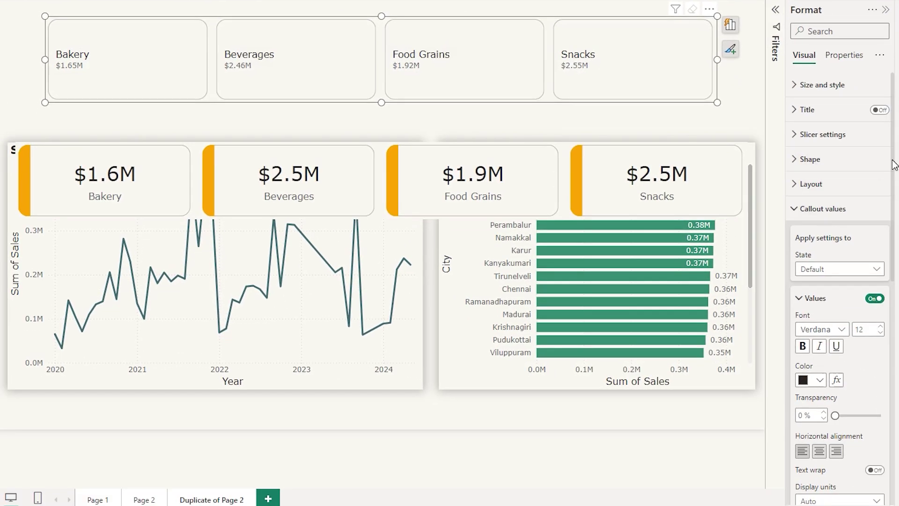
scroll(894, 255, down, 3)
scroll(893, 281, down, 6)
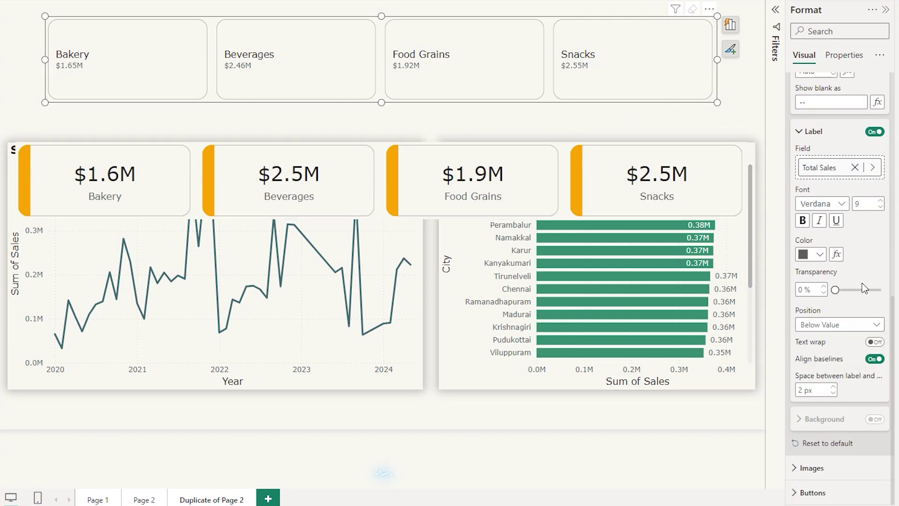
click(827, 327)
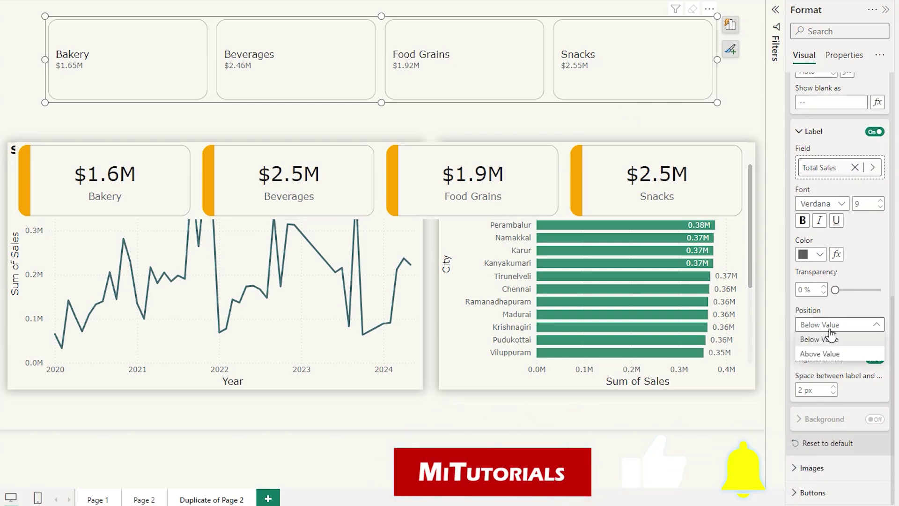
click(829, 355)
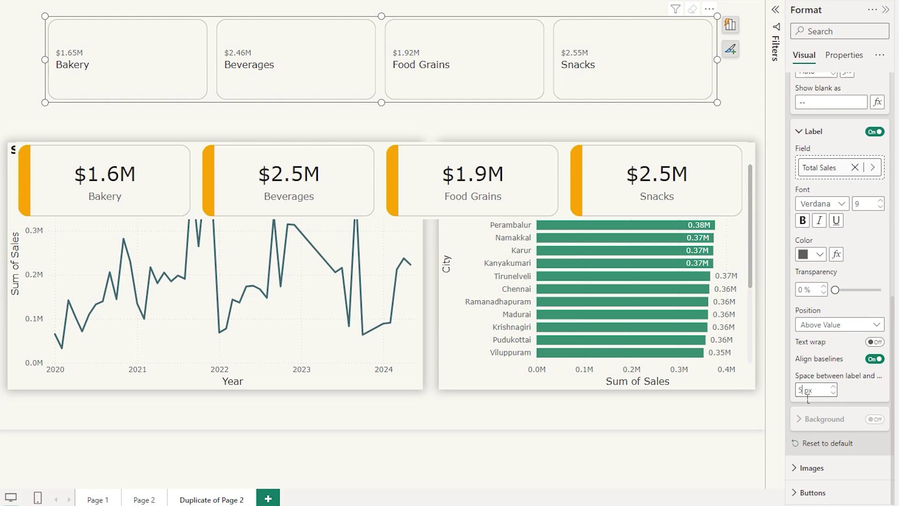
key(Return)
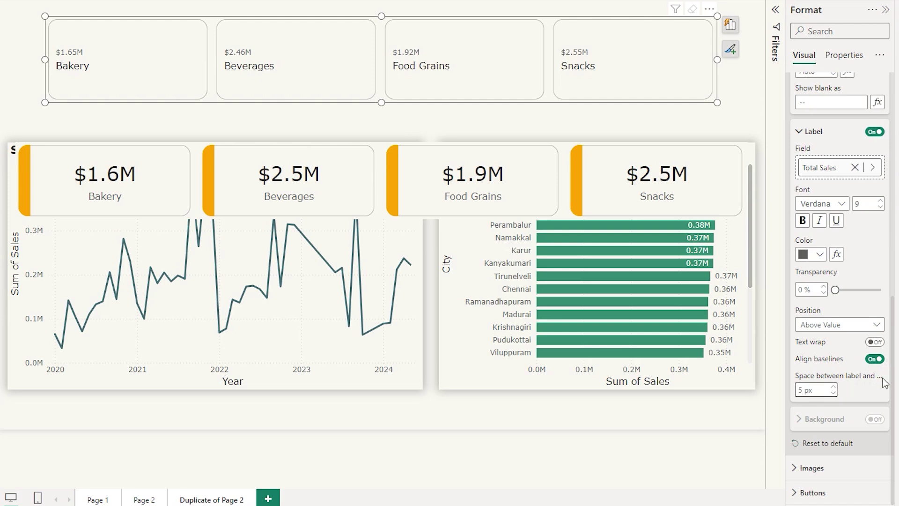
Set the slicer's callout label font size to 25 and its color to black.
scroll(894, 388, up, 3)
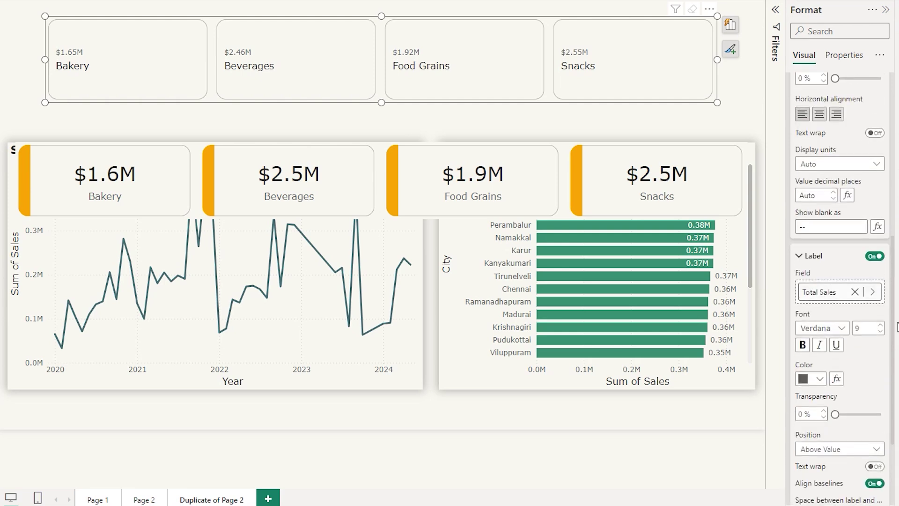
scroll(896, 327, down, 1)
click(866, 281)
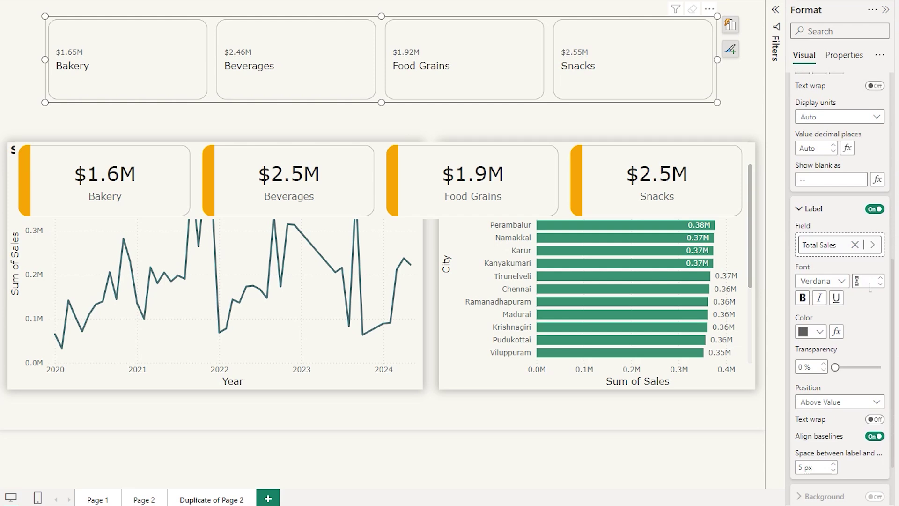
text(25)
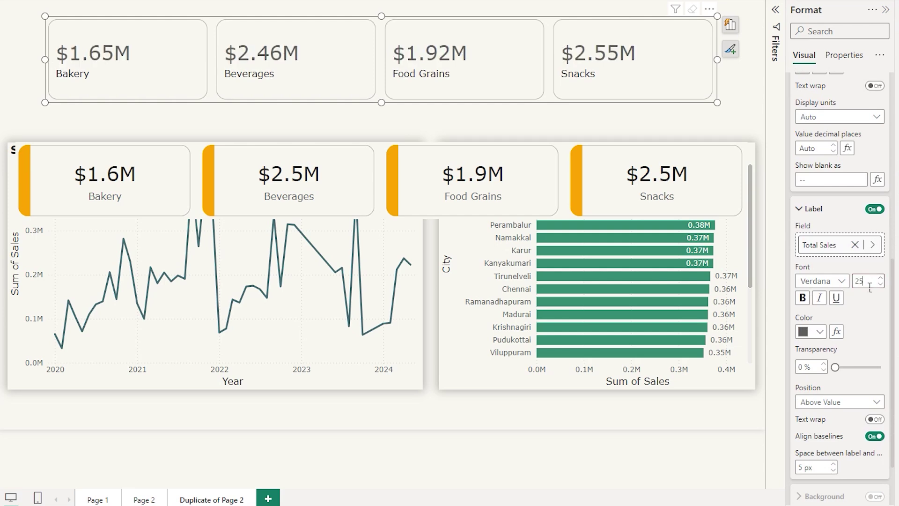
click(811, 332)
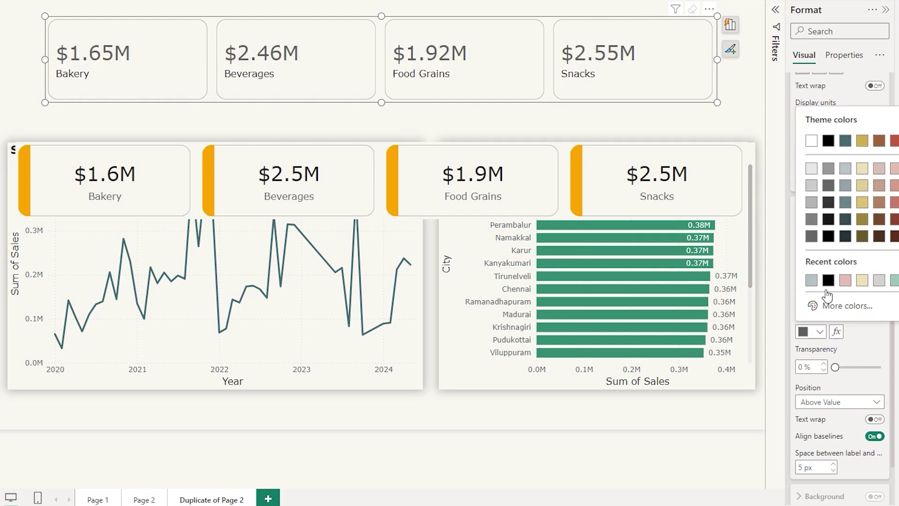
click(826, 142)
Center the slicer's callout values horizontally and color the category names dark gray.
scroll(890, 407, down, 1)
drag(893, 404, 892, 330)
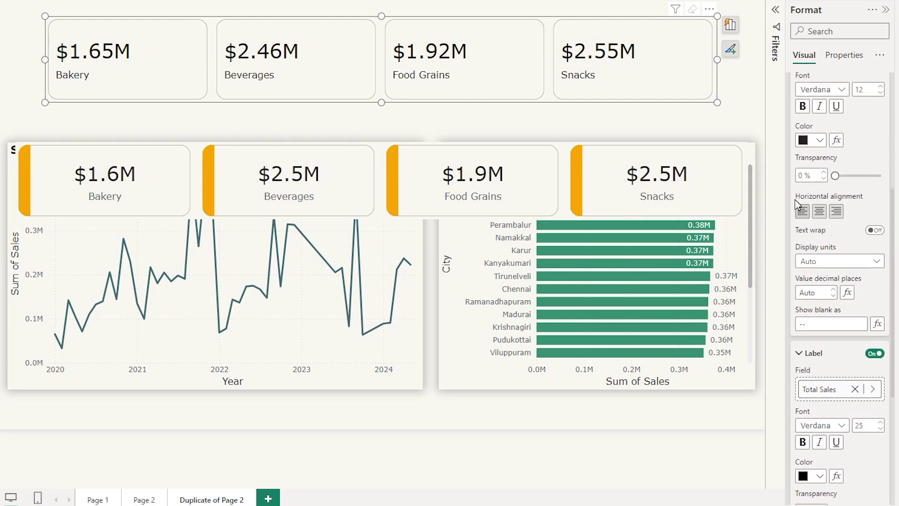
click(825, 213)
scroll(839, 223, up, 3)
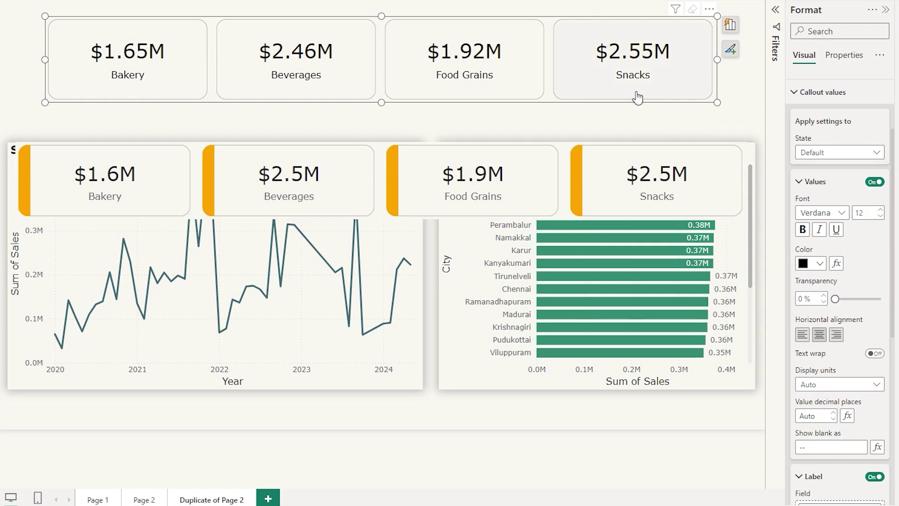
click(820, 263)
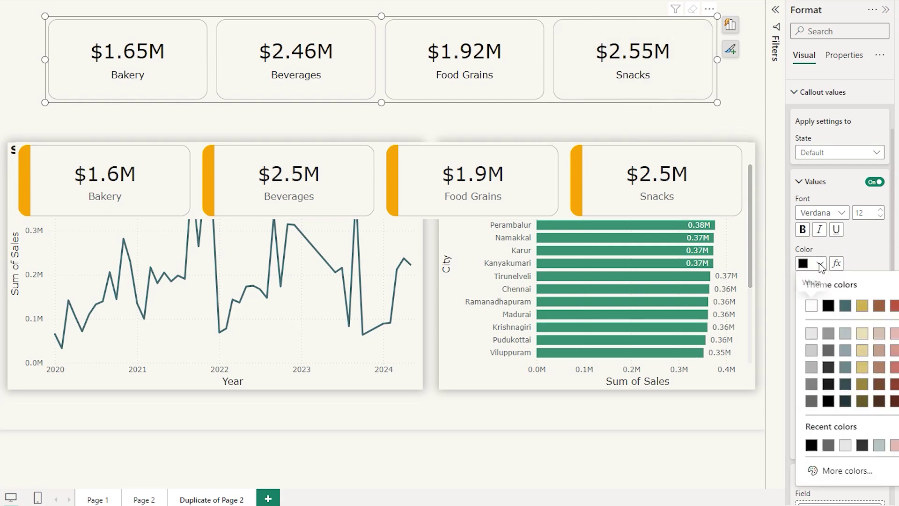
click(829, 351)
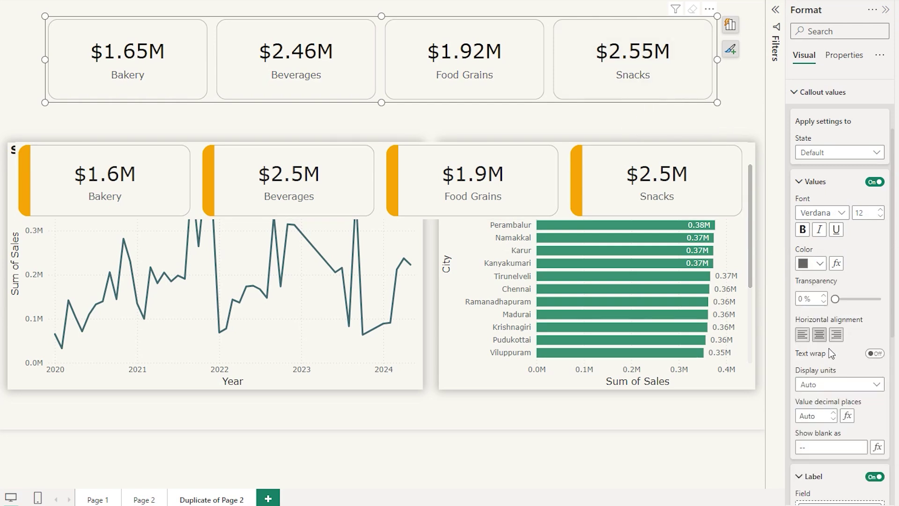
click(800, 104)
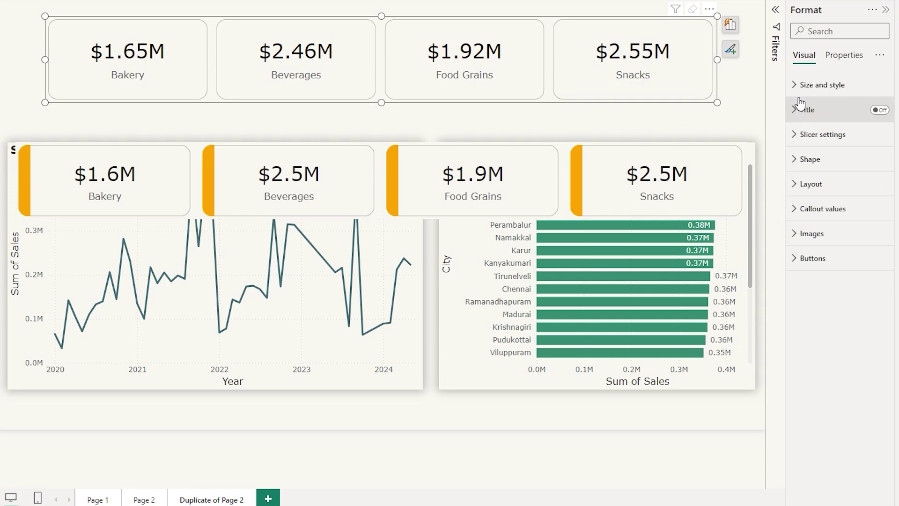
Turn on the accent bar for the slicer buttons' Default state.
click(805, 260)
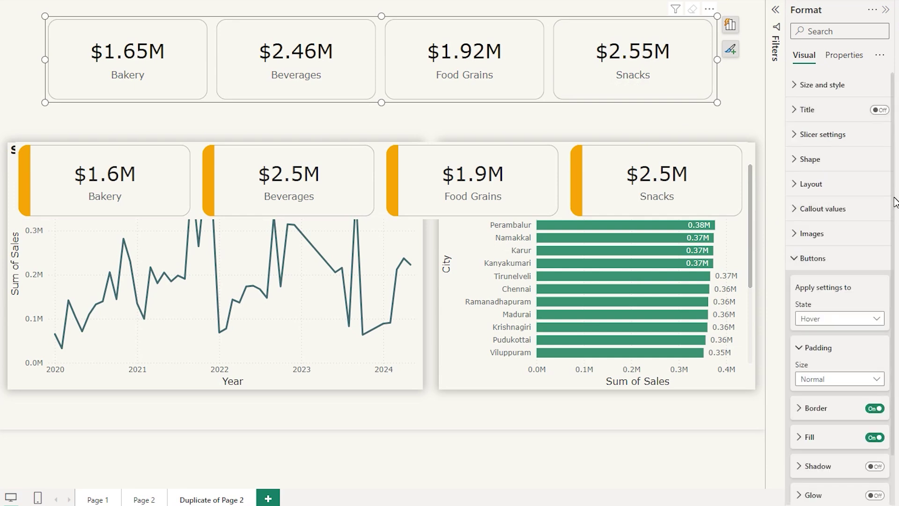
scroll(880, 281, down, 1)
click(877, 263)
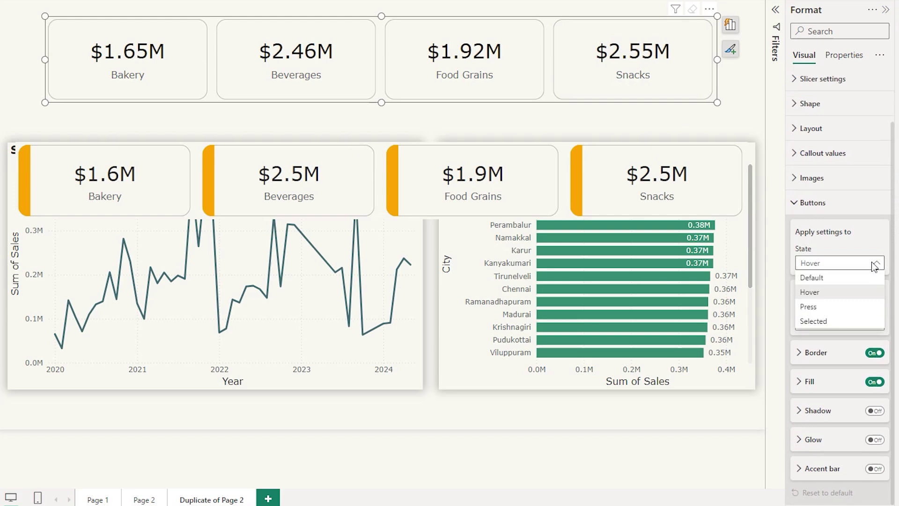
click(830, 278)
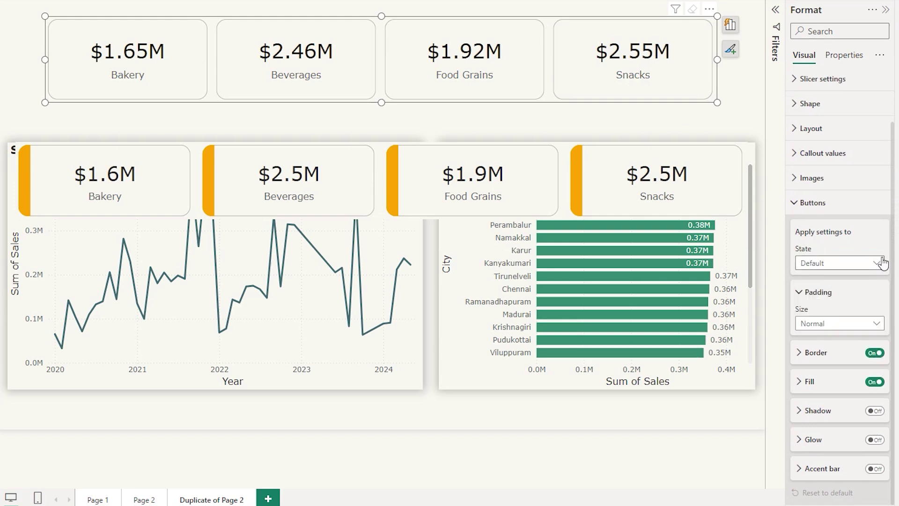
click(880, 471)
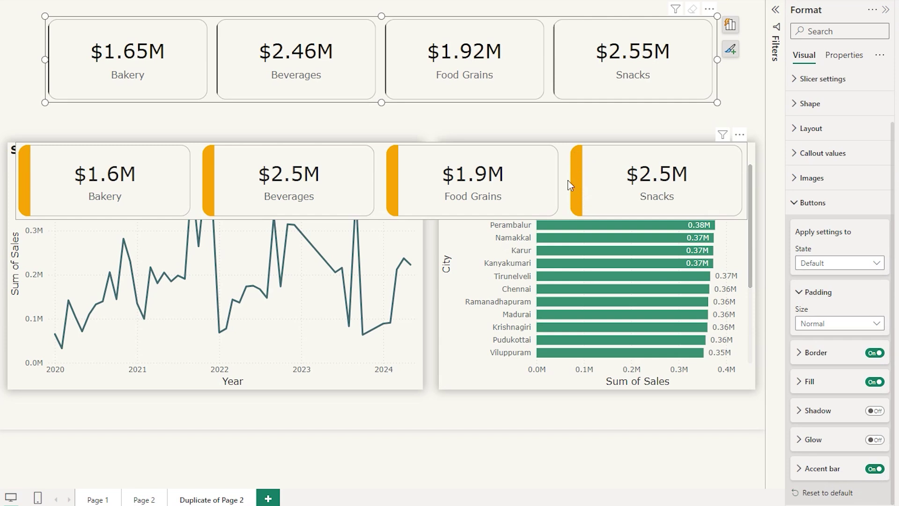
Color the left accent bar orange, set its width to 20 px, and turn on the buttons' shadow.
click(822, 468)
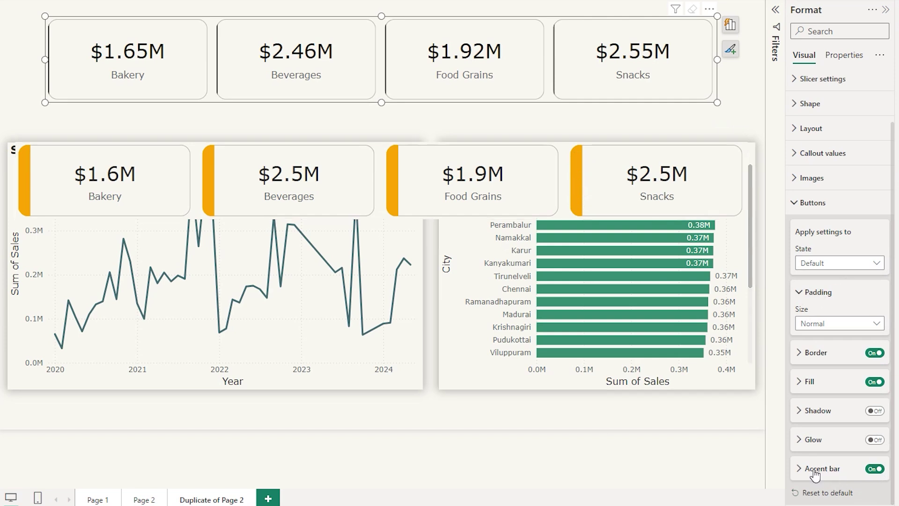
drag(894, 320, 883, 424)
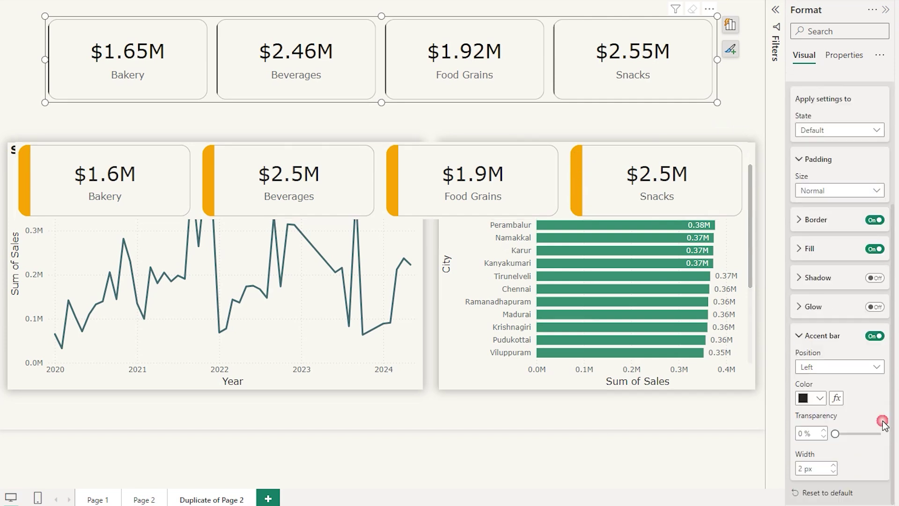
click(853, 366)
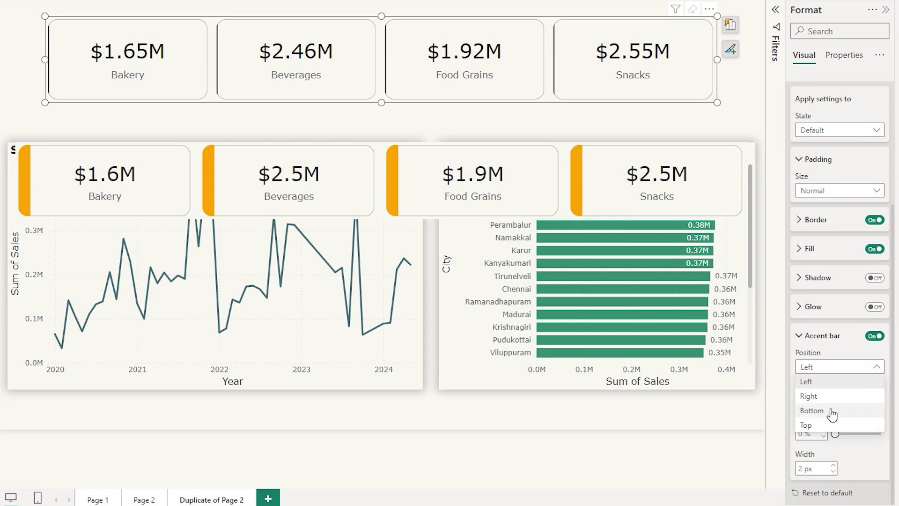
click(826, 364)
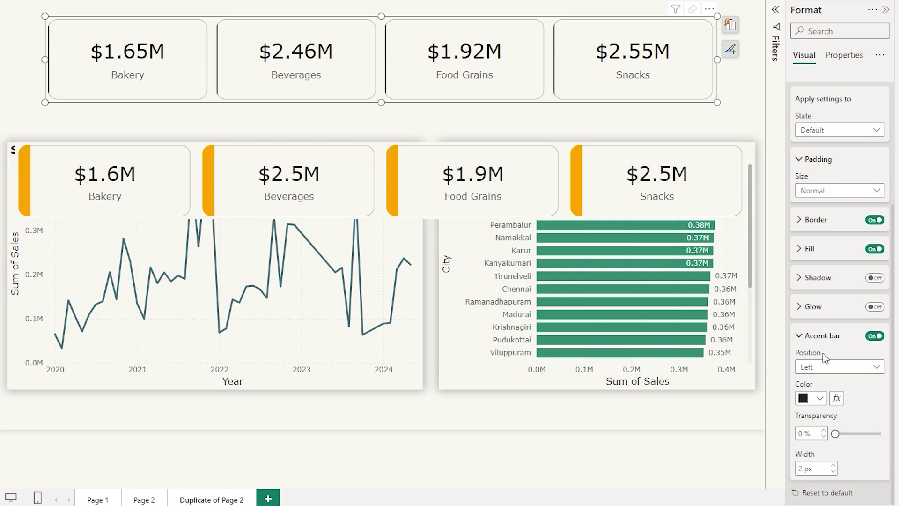
click(820, 398)
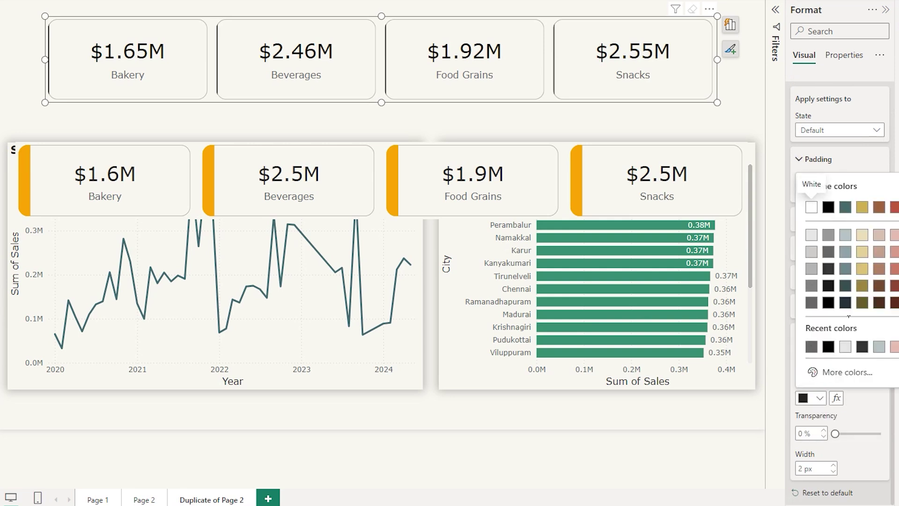
click(896, 207)
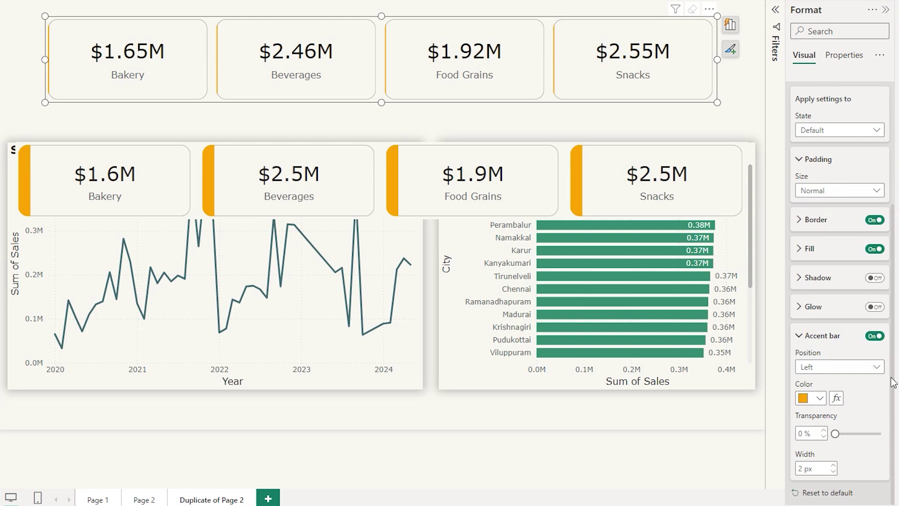
text(15)
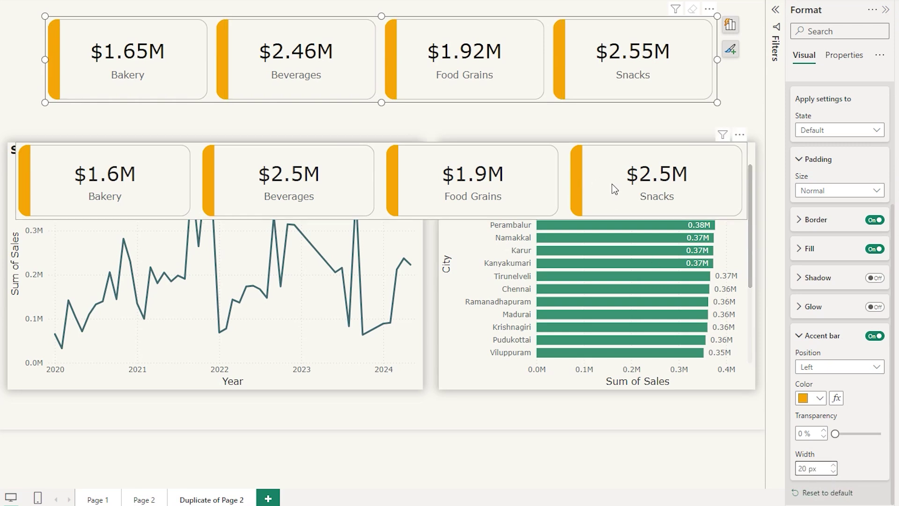
click(875, 278)
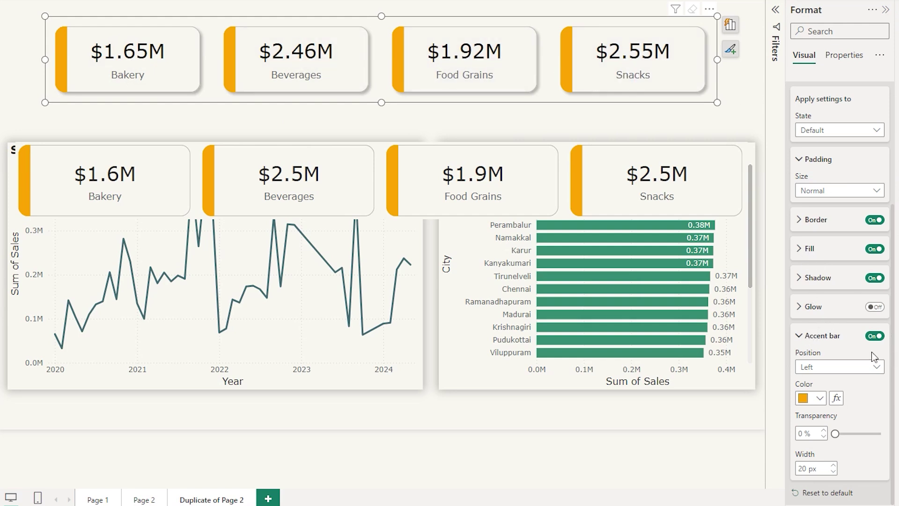
Set the slicer buttons' fill color for the Hover state to light gray.
scroll(805, 346, up, 3)
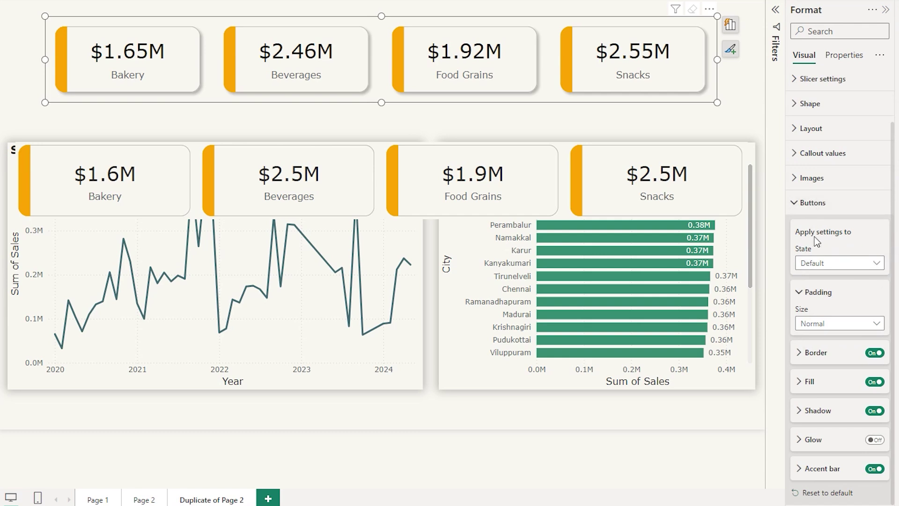
click(877, 266)
key(Escape)
key(Down)
click(810, 381)
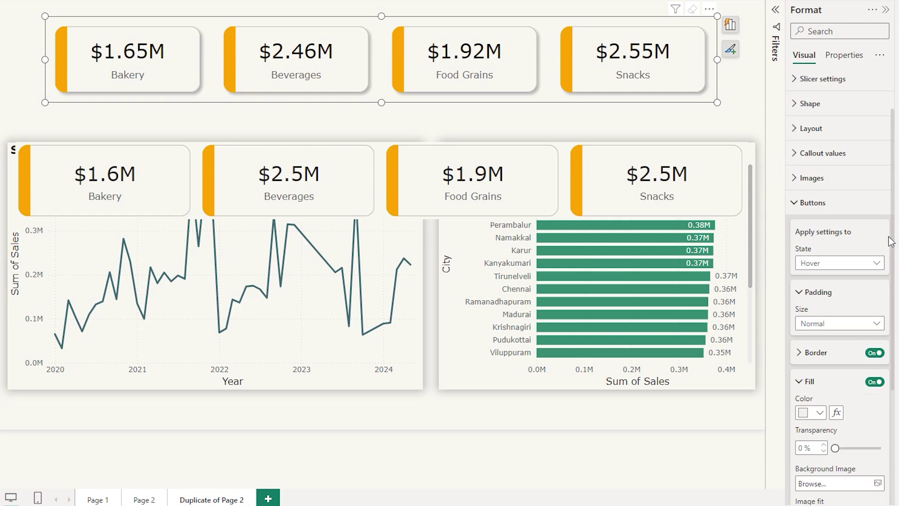
scroll(891, 241, down, 3)
click(820, 256)
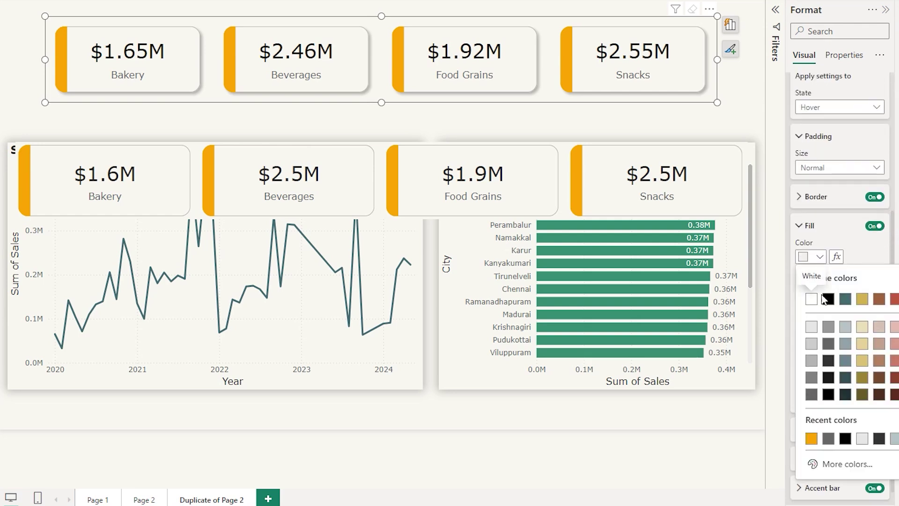
click(812, 346)
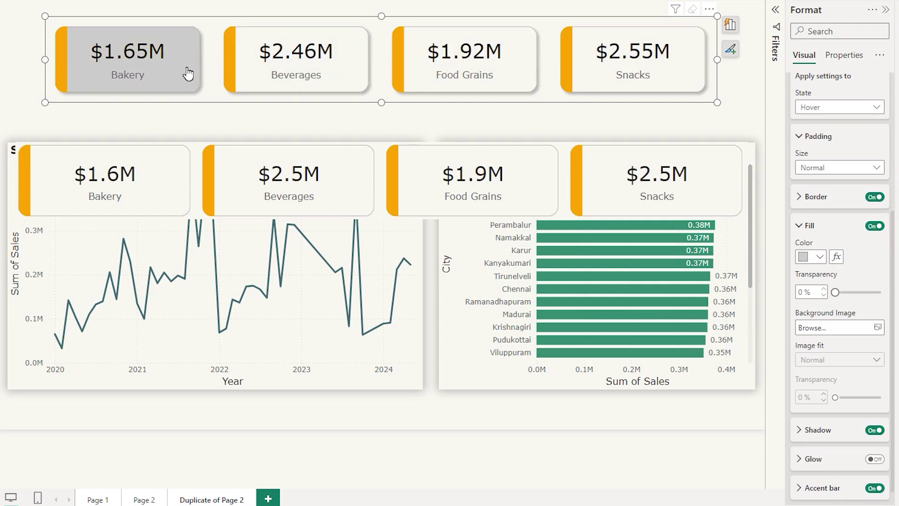
Delete the old card visual overlapping the charts and select the button slicer.
click(628, 150)
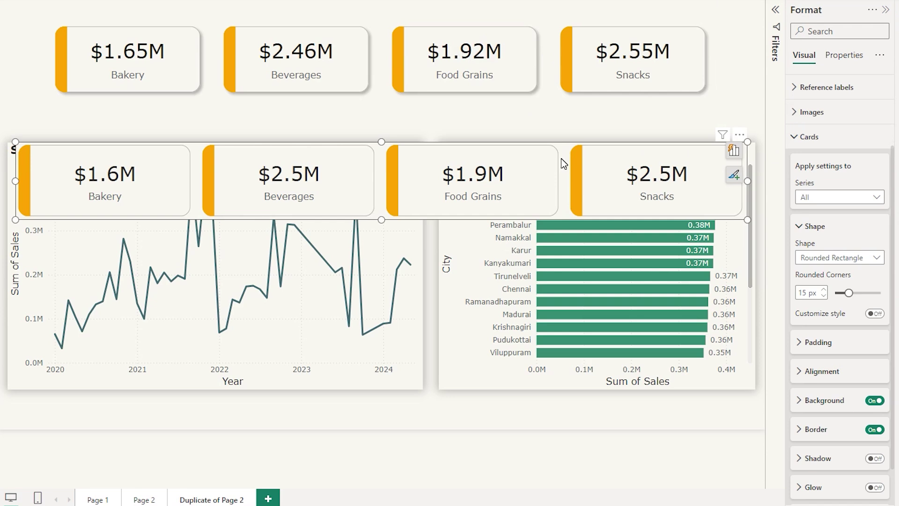
key(Delete)
click(554, 47)
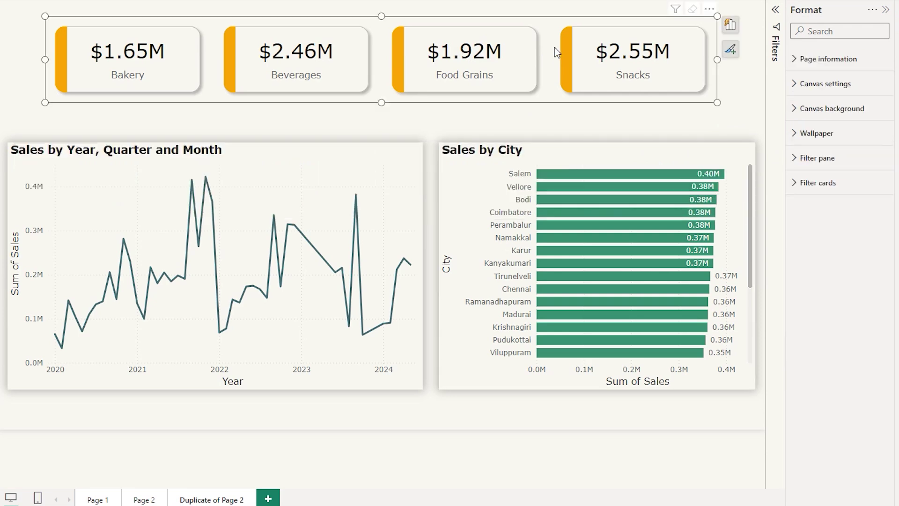
Select the Food Grains card and set the slicer buttons' fill color for the Selected state to light pink.
click(806, 258)
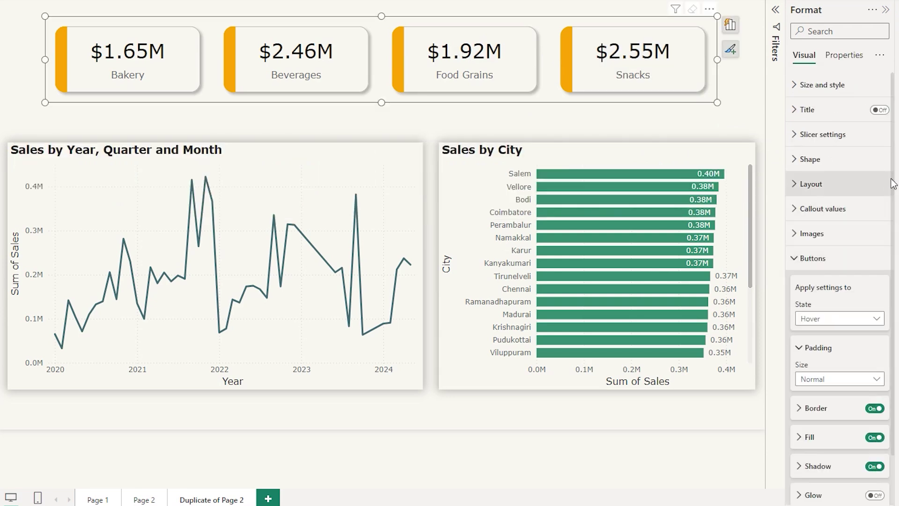
scroll(838, 281, down, 2)
click(851, 262)
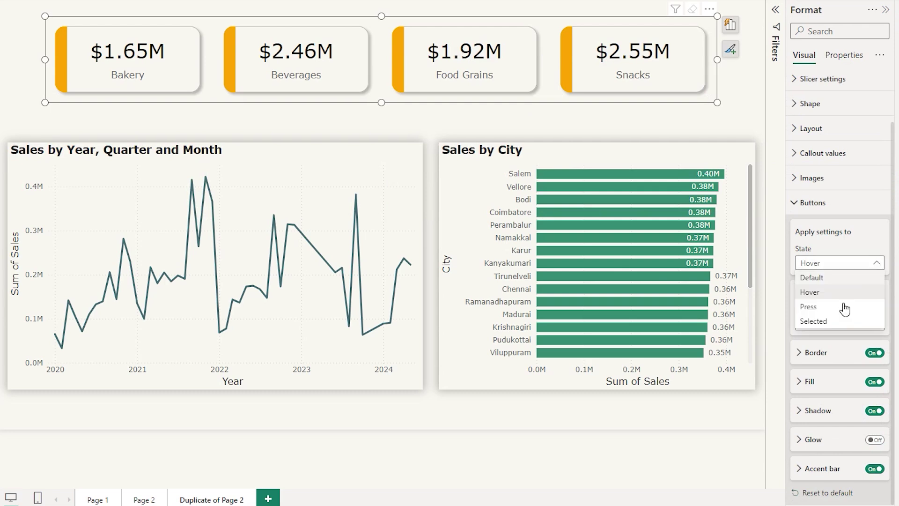
click(813, 321)
click(482, 75)
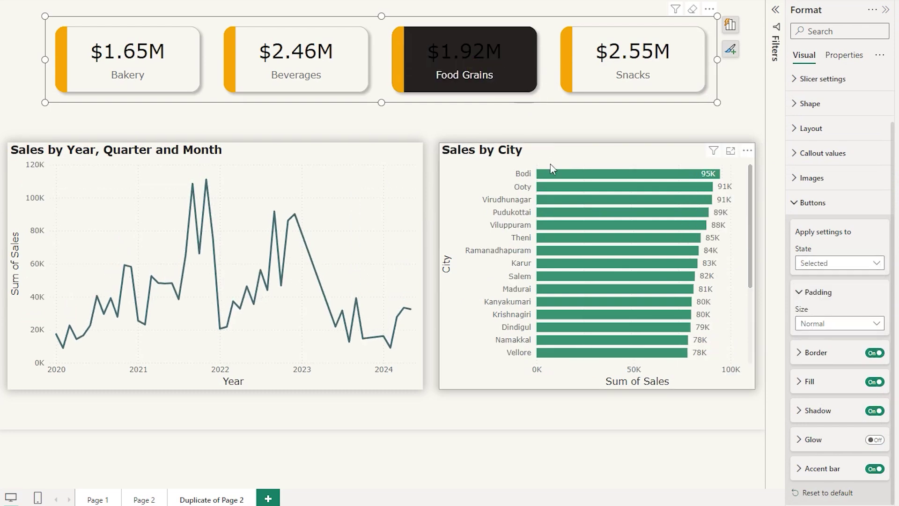
click(808, 382)
scroll(895, 249, down, 3)
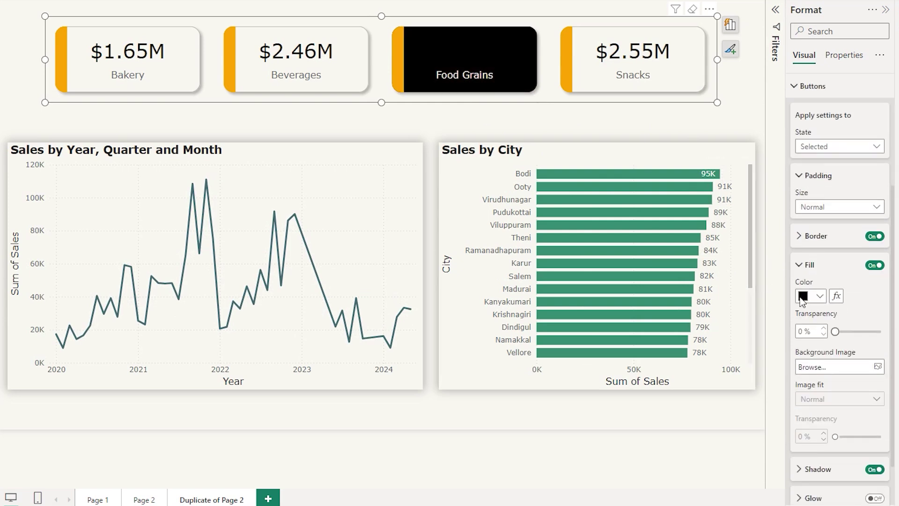
click(819, 296)
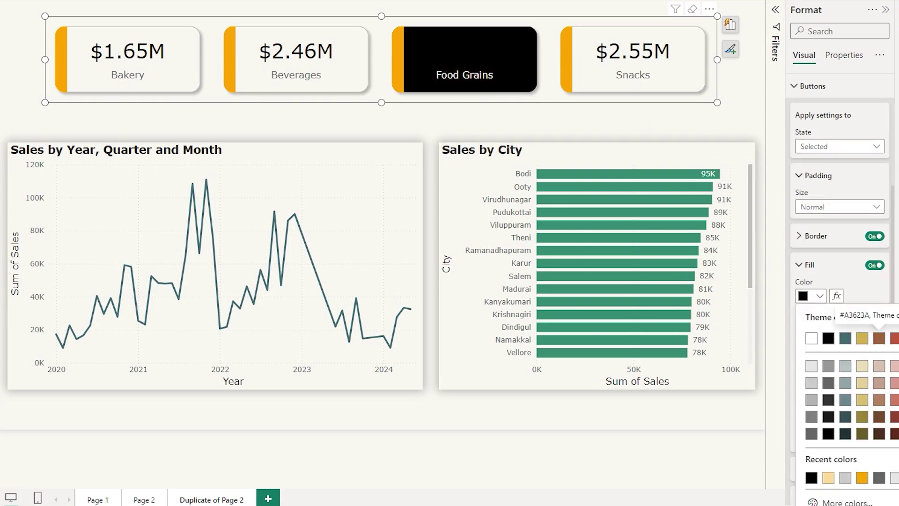
click(894, 366)
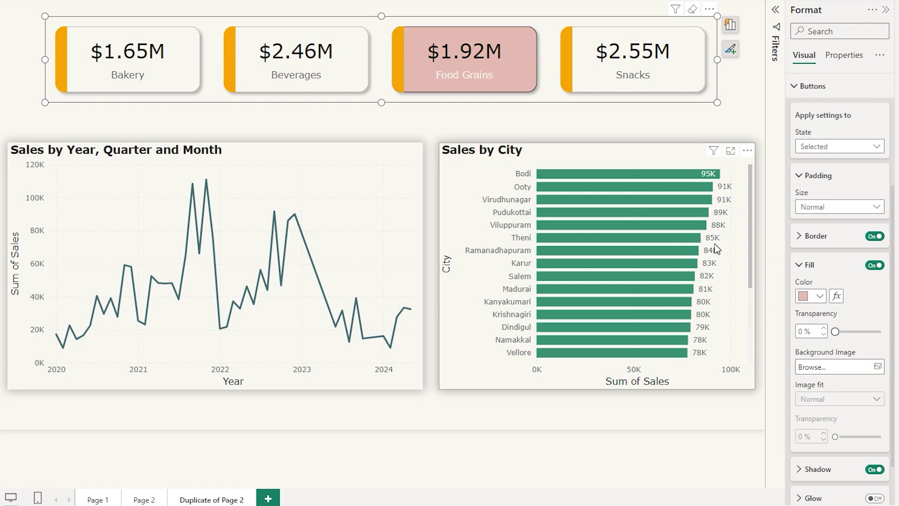
Set the font color of the slicer's callout values to black for the Selected state and check the Food Grains card.
click(812, 86)
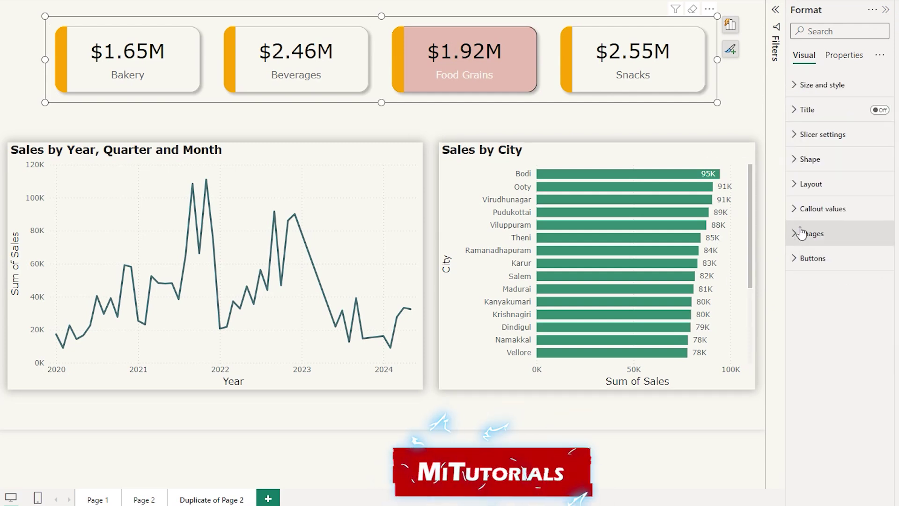
click(810, 208)
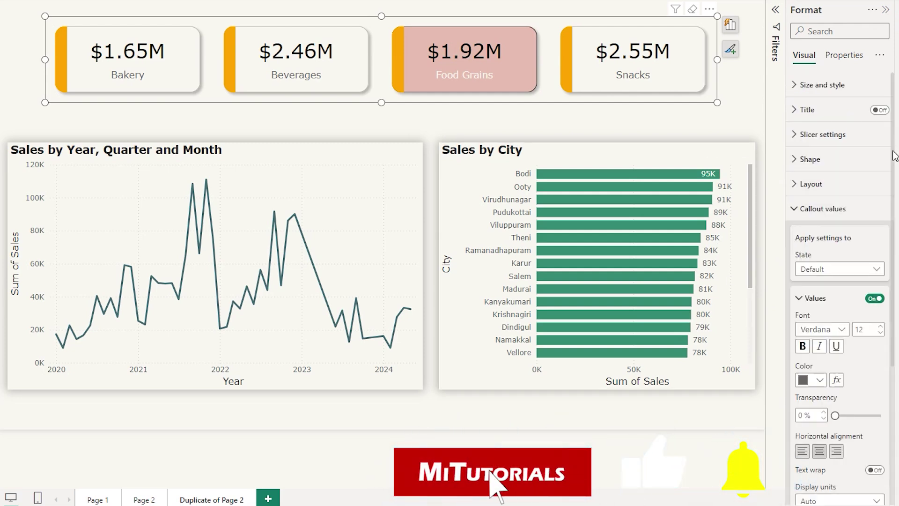
scroll(866, 187, down, 2)
click(838, 175)
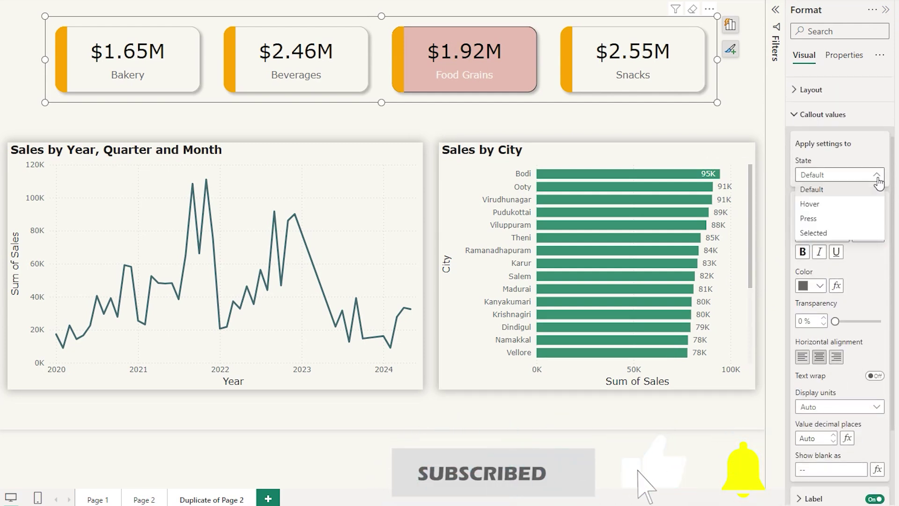
click(826, 233)
scroll(893, 254, down, 2)
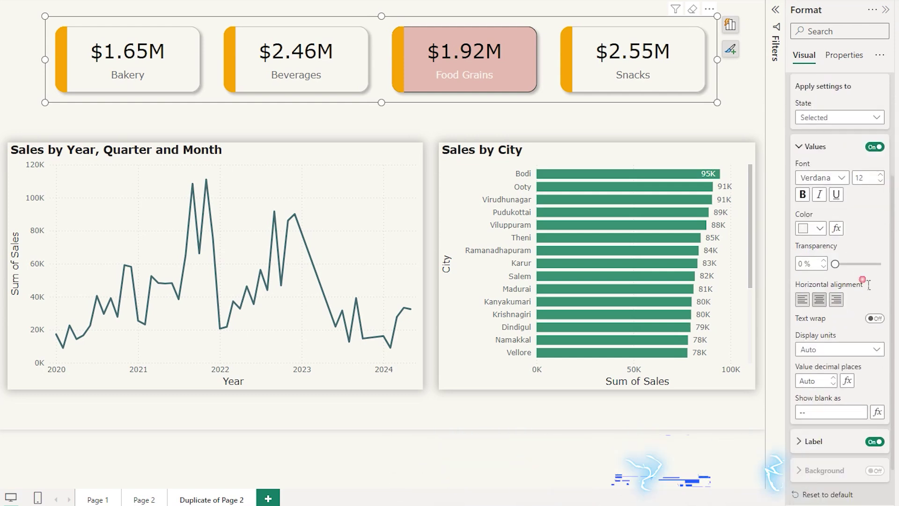
click(817, 229)
click(828, 268)
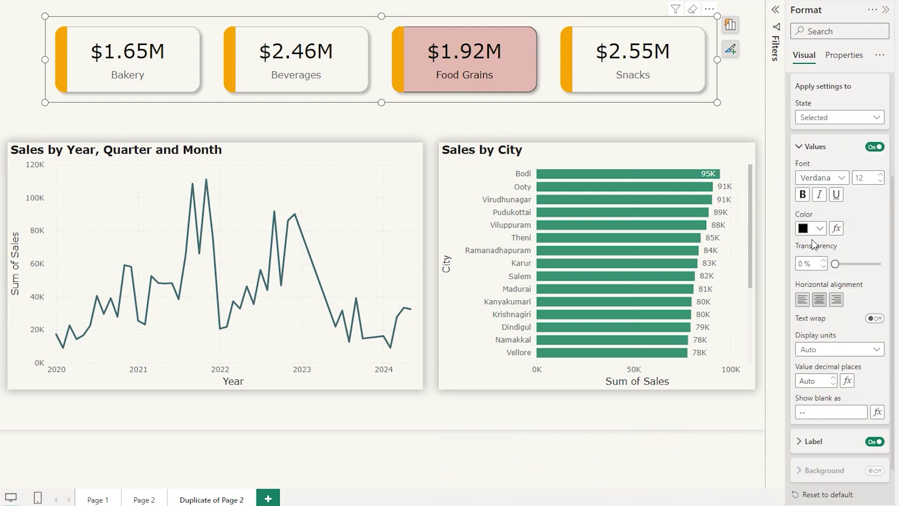
click(483, 78)
click(460, 82)
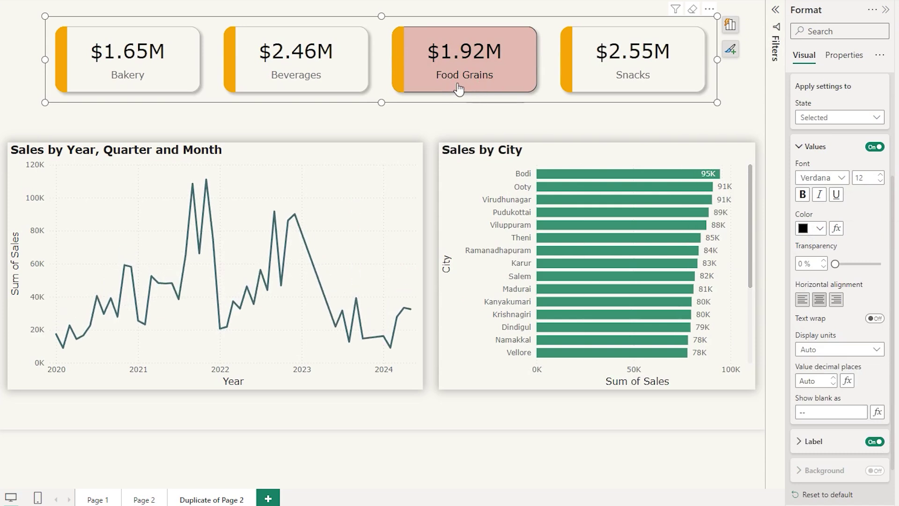
Set the font size of the slicer's callout values to 14 for the Hover state.
click(876, 118)
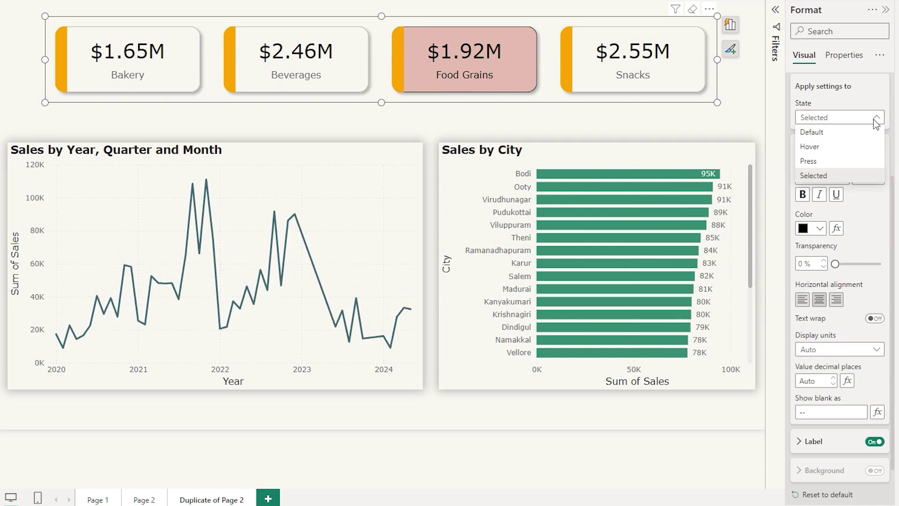
click(816, 147)
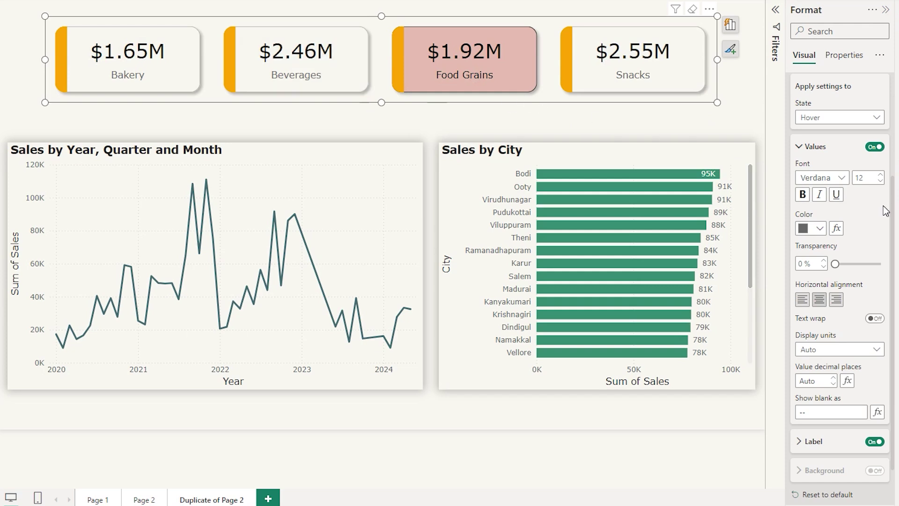
click(882, 175)
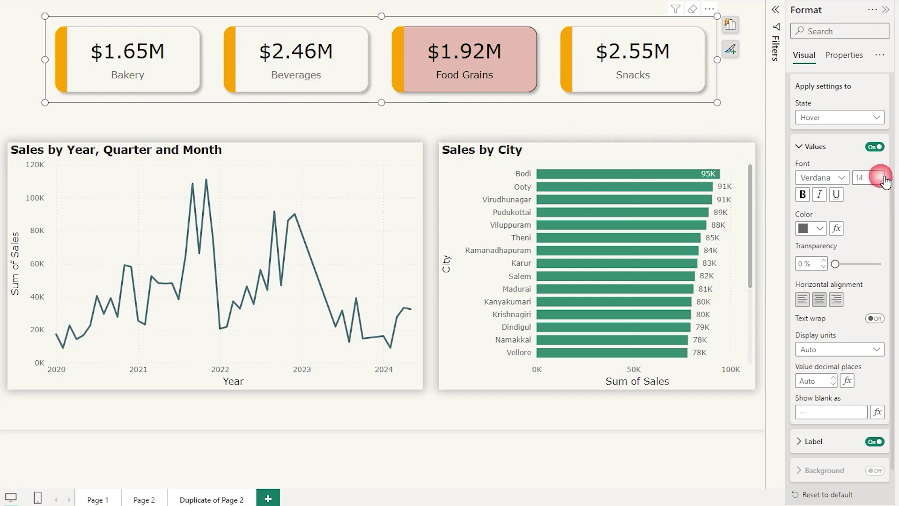
click(882, 175)
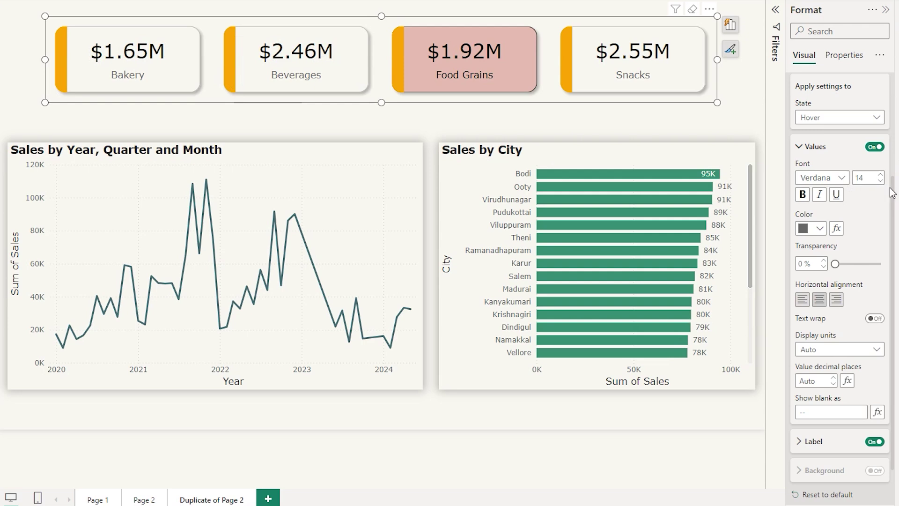
Set the font size of the Total Sales callout label to 28 for the Hover state.
click(804, 442)
drag(892, 209, 891, 336)
double_click(875, 206)
text(28)
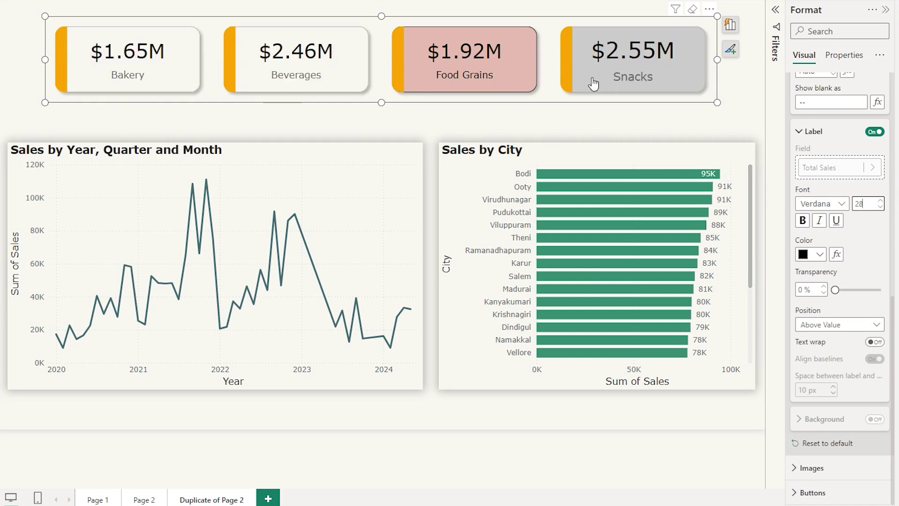
Test the slicer by filtering the charts with the Beverages card and the Bakery card.
click(277, 75)
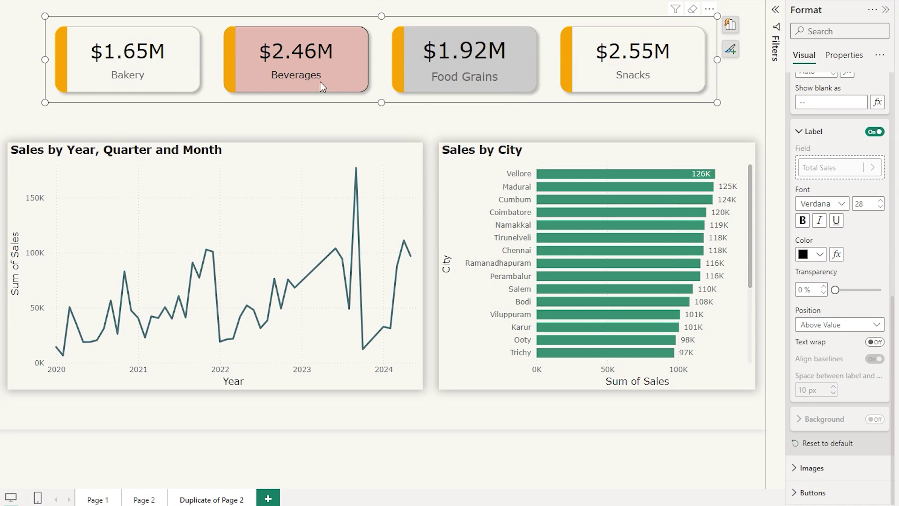
click(126, 75)
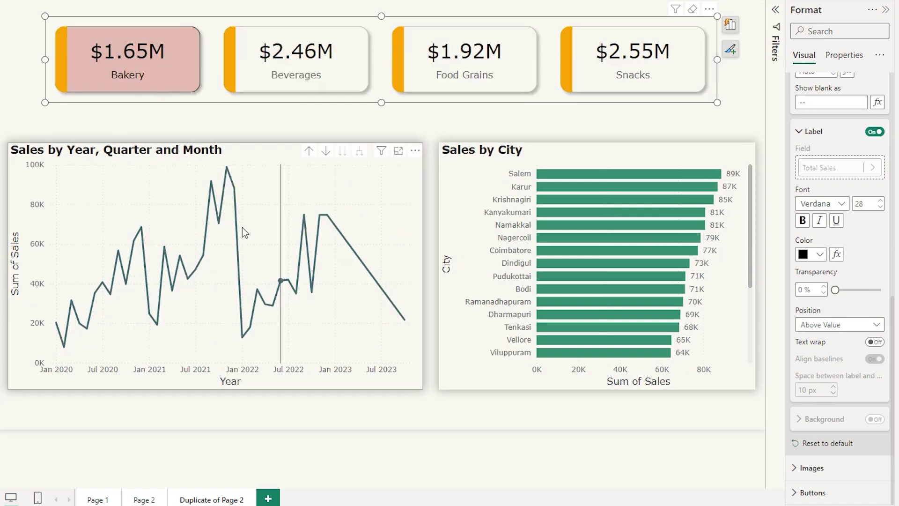
mouse_move(570, 252)
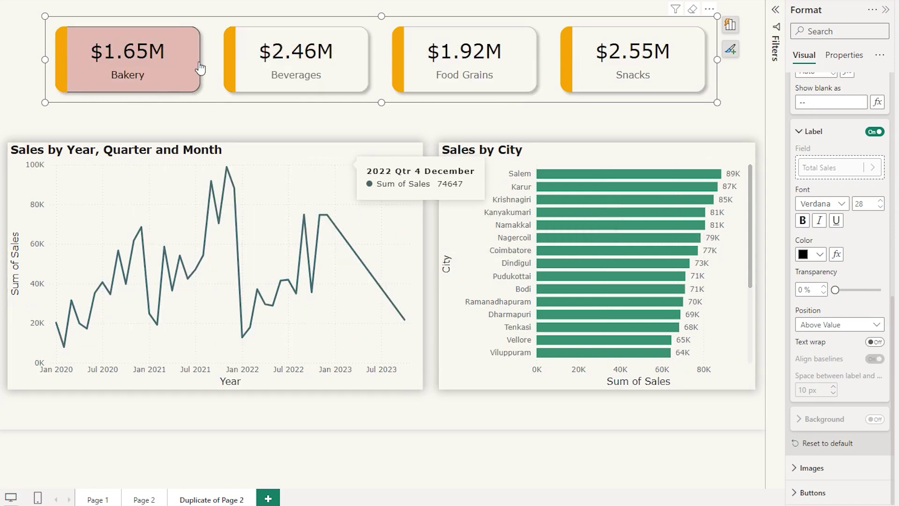